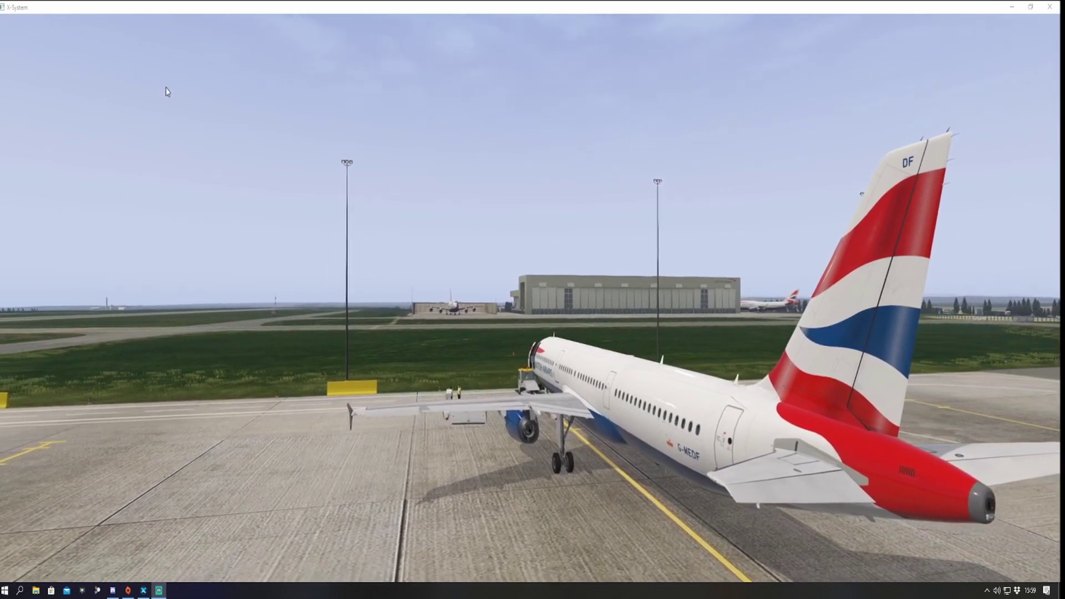
# - Open the ToLiss ISCS window from the Plugins menu and move it to the left side
pyautogui.click(112, 22)
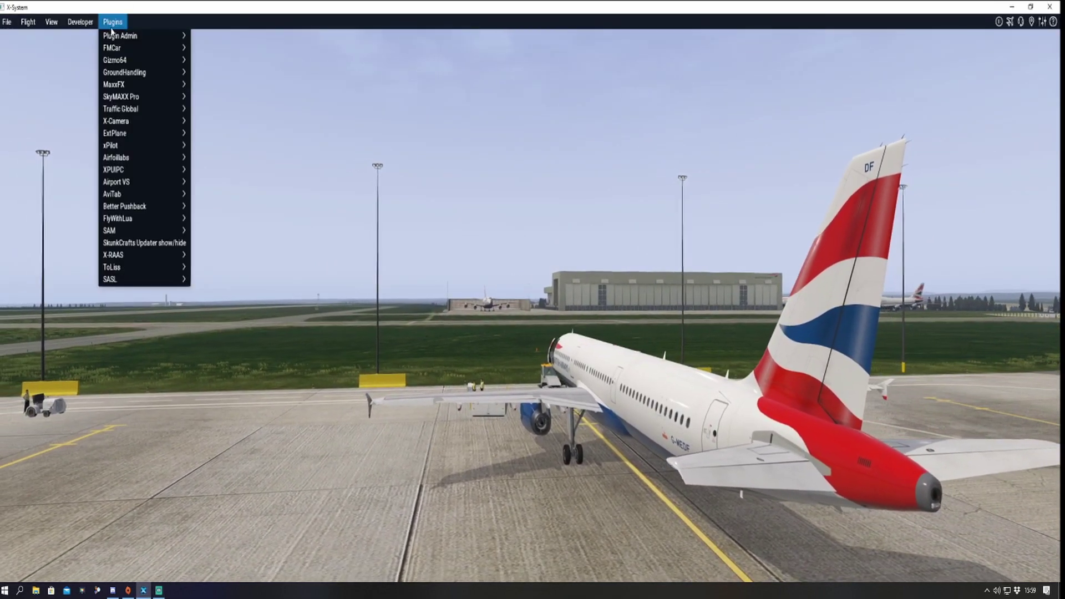
pyautogui.moveTo(117, 267)
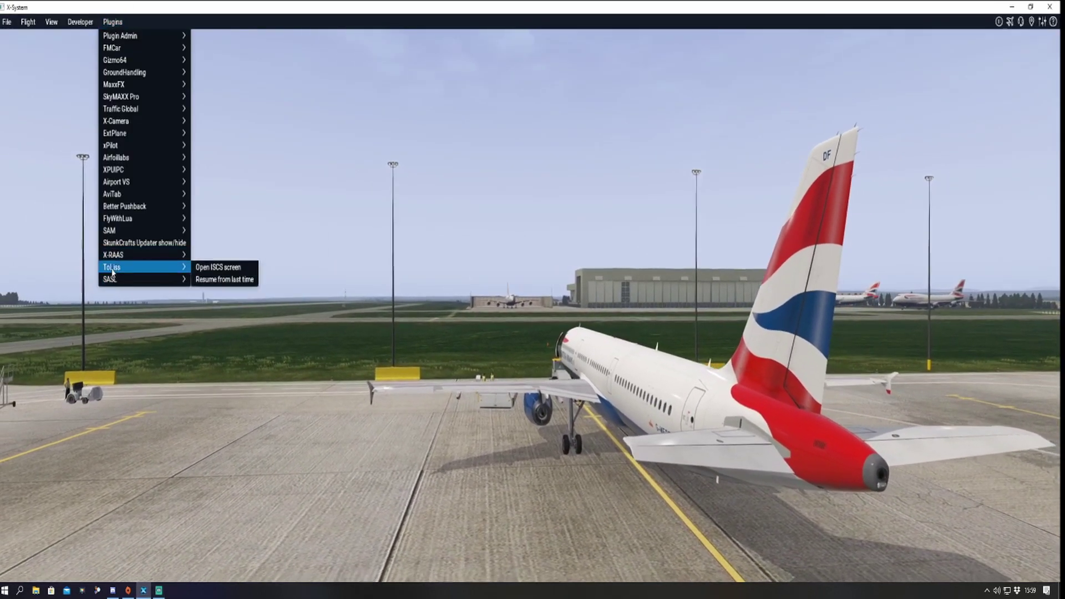
pyautogui.click(274, 267)
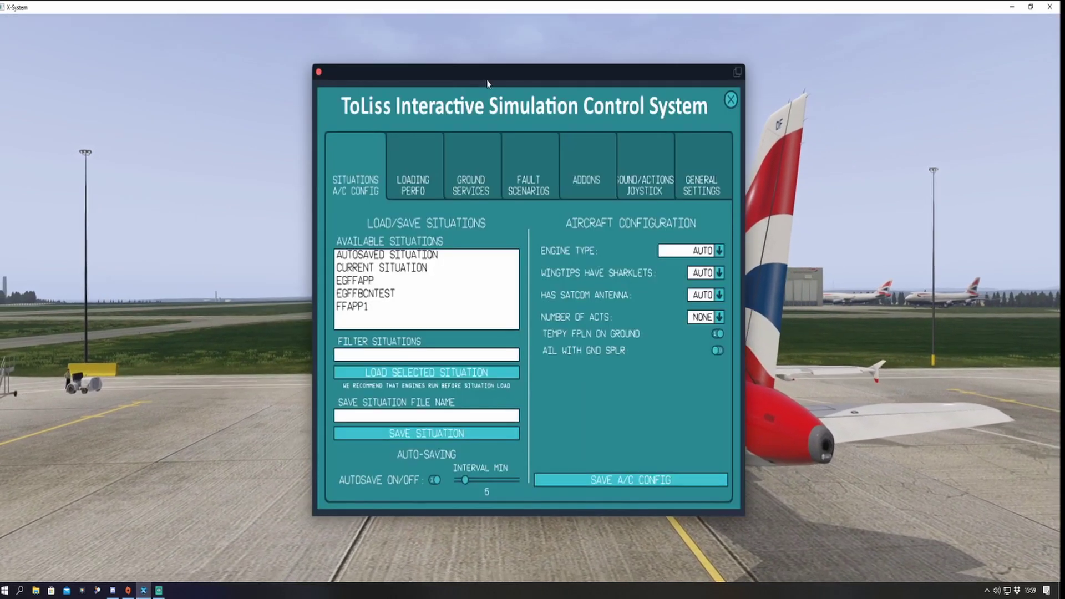
pyautogui.moveTo(458, 84); pyautogui.dragTo(139, 93)
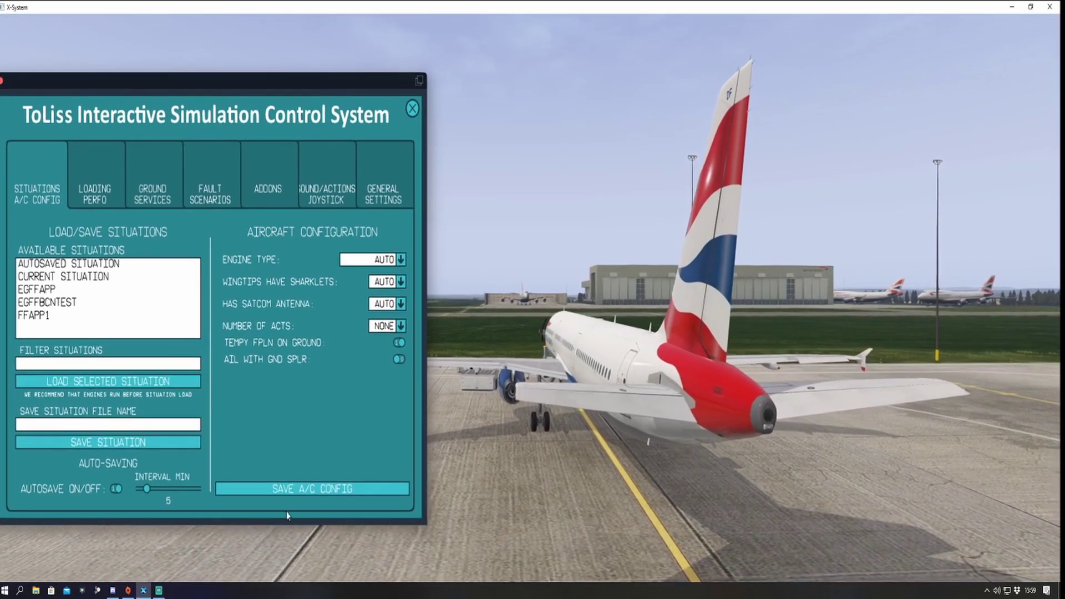
pyautogui.moveTo(211, 87); pyautogui.dragTo(256, 79)
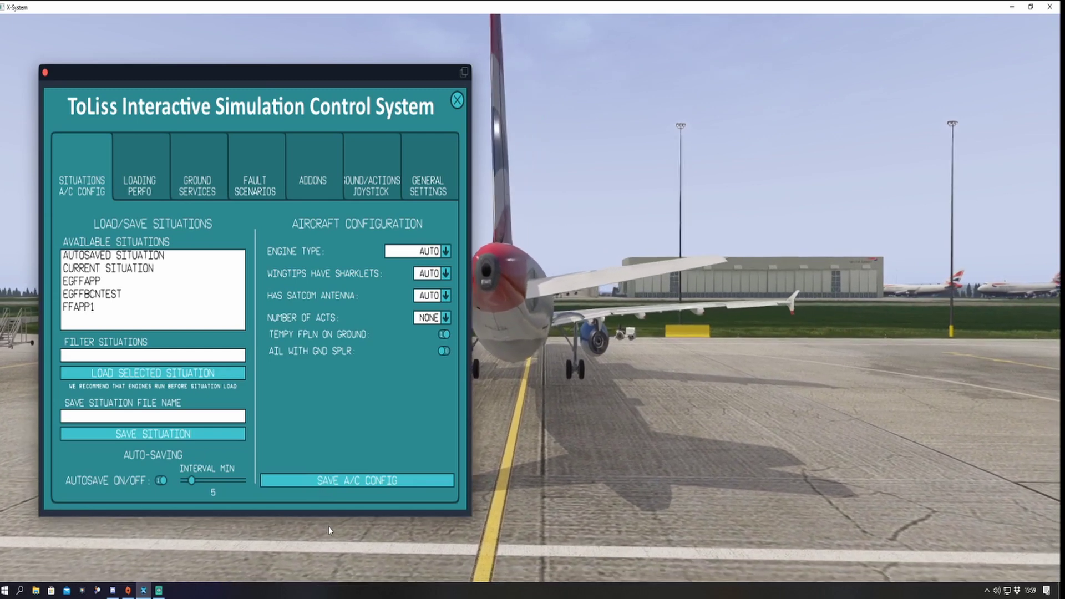
# - Cycle through the external camera views of the A321 and into the cockpit
pyautogui.hotkey('shift', '5')
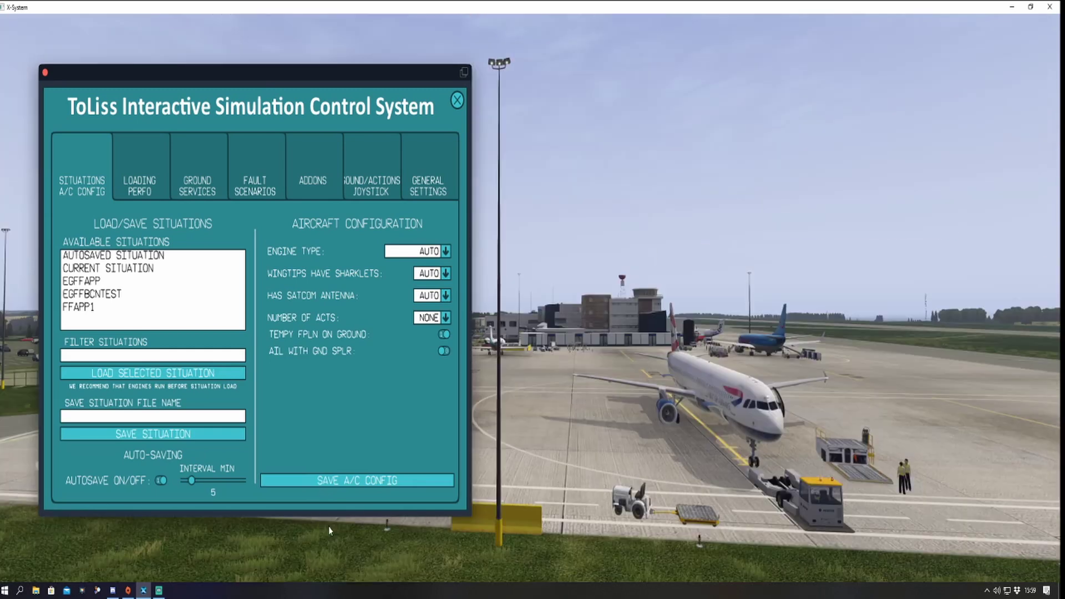
pyautogui.press('KP_1')
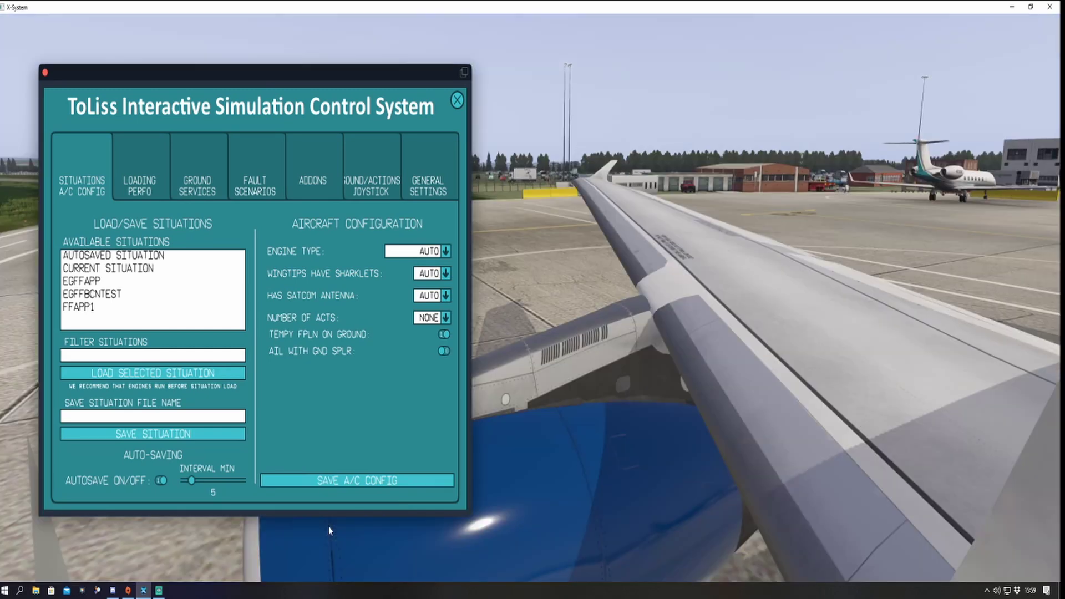
pyautogui.press('KP_2')
pyautogui.press('KP_3')
pyautogui.press('KP_4')
pyautogui.press('KP_5')
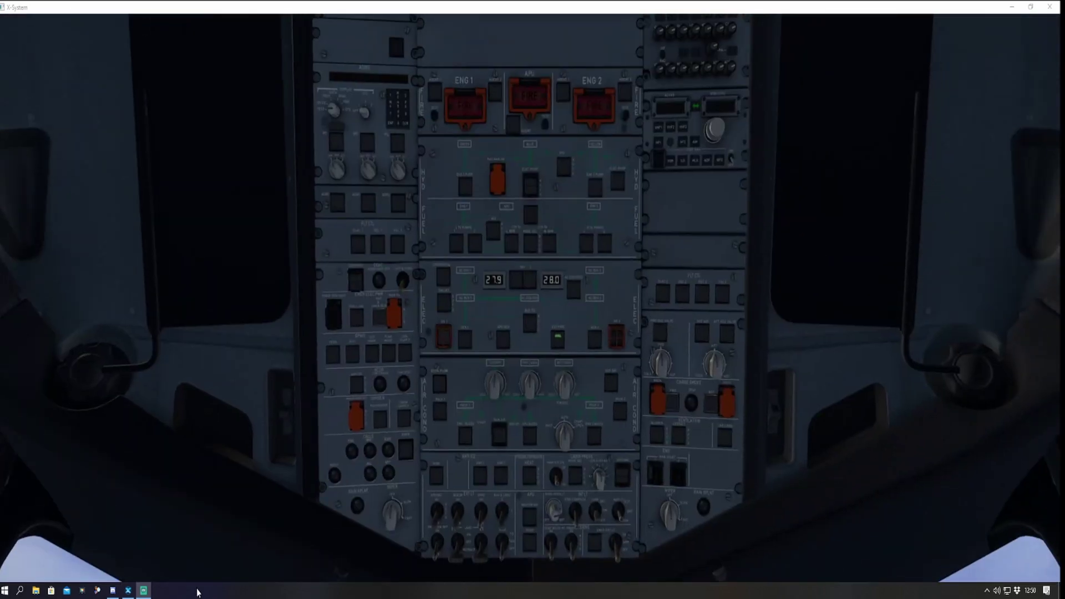
# - Pan the cockpit view over the overhead, EFB, pedestal, MCDUs and main panel to the windscreen
pyautogui.press('KP_8')
pyautogui.press('KP_1')
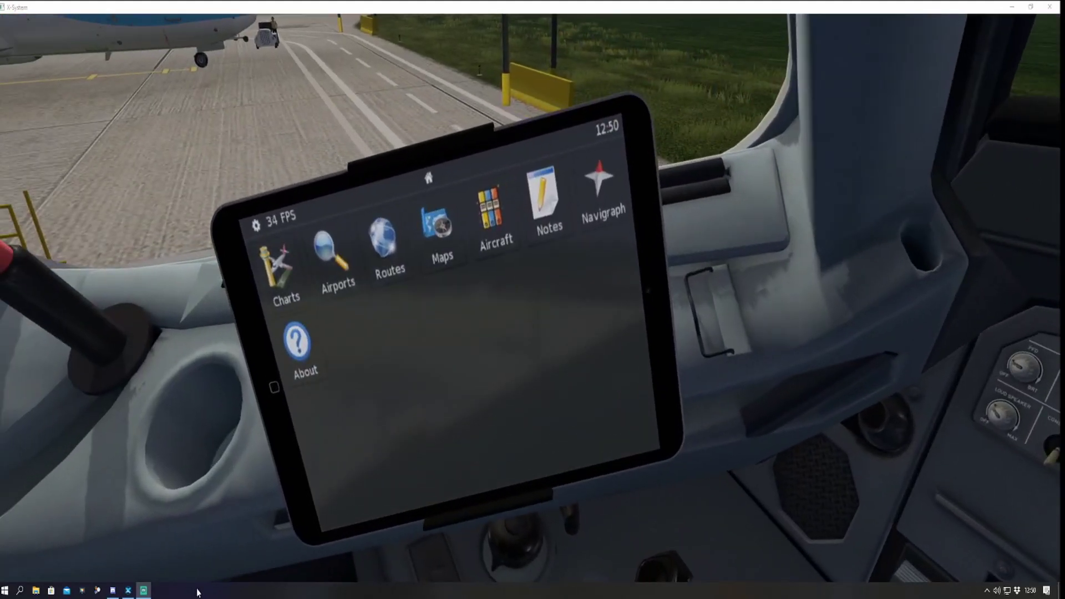
pyautogui.press('KP_2')
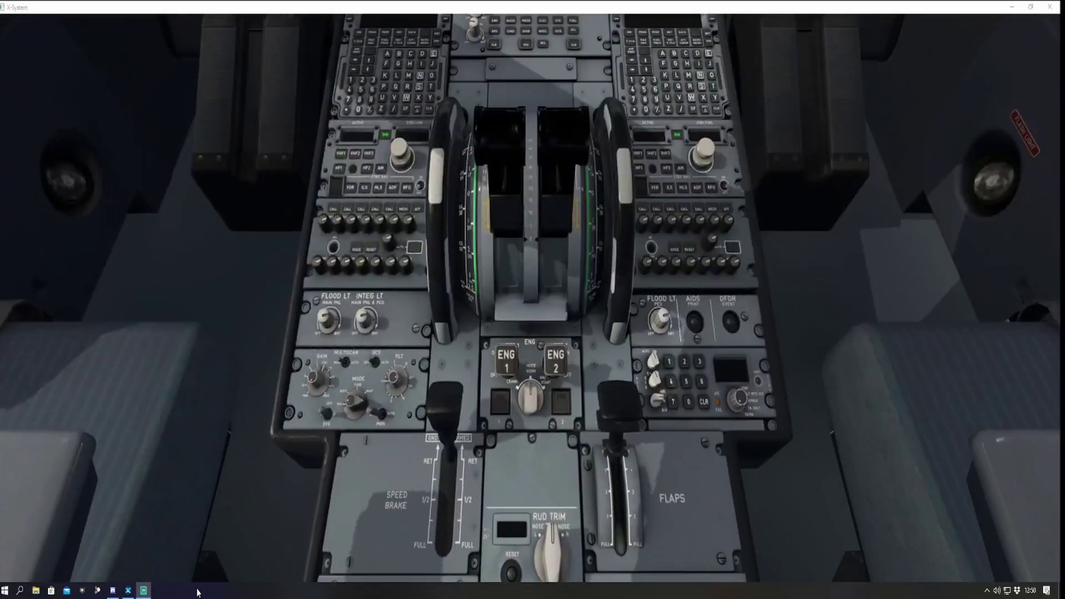
pyautogui.press('KP_8')
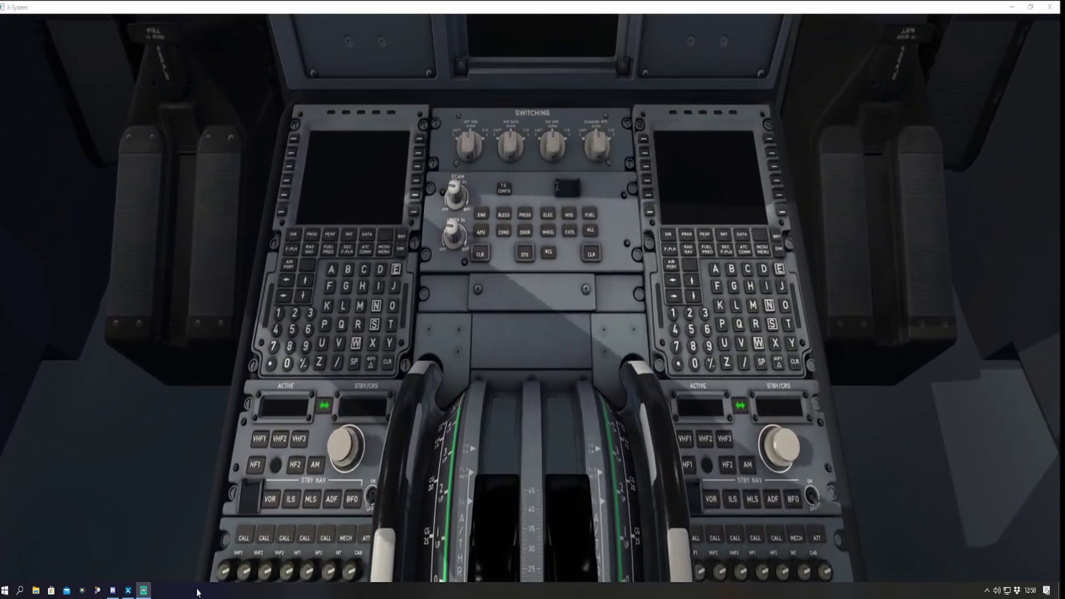
pyautogui.press('KP_8')
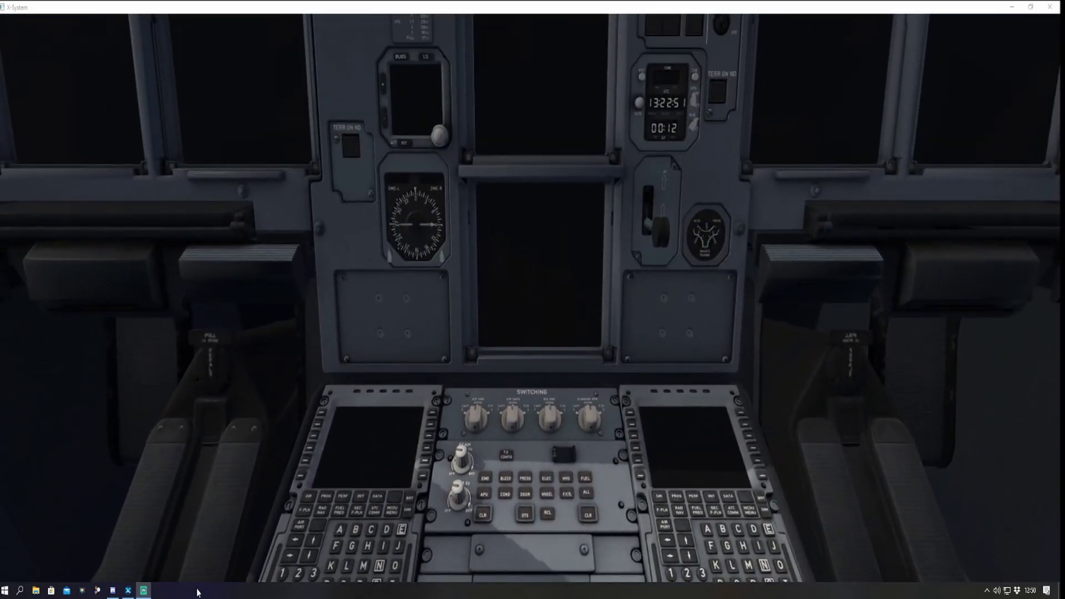
pyautogui.press('KP_2')
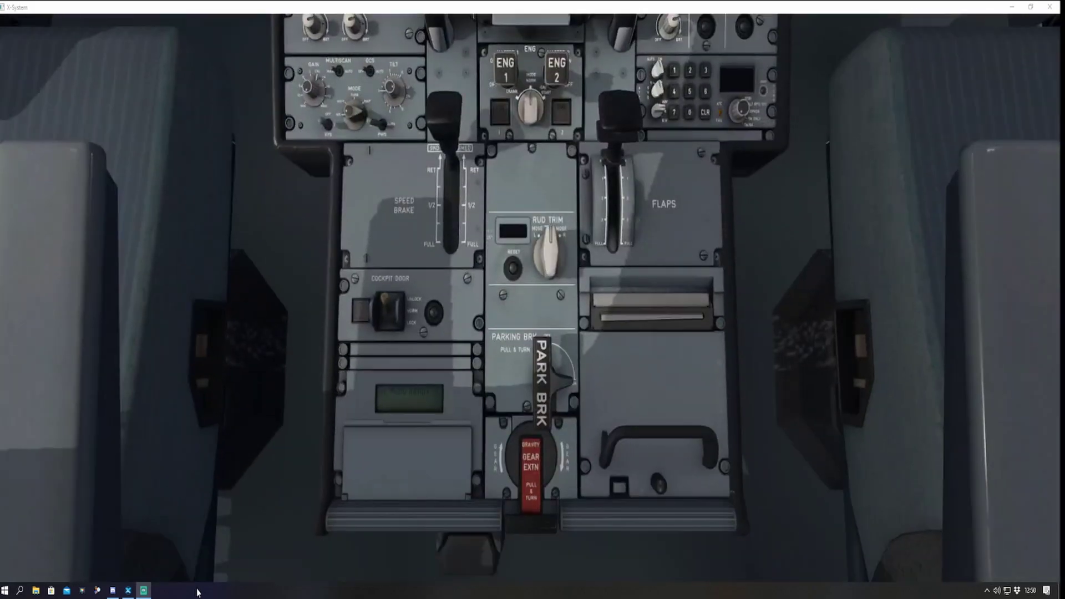
pyautogui.press('KP_8')
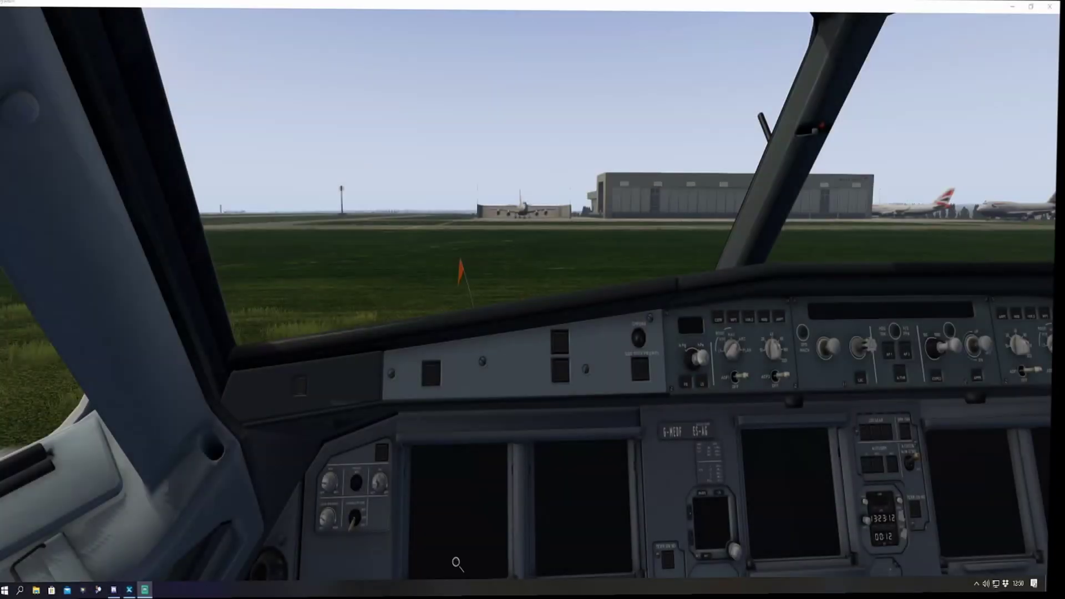
# - Reopen the ToLiss ISCS window and show its Situations / A/C Config page
pyautogui.moveTo(292, 6)
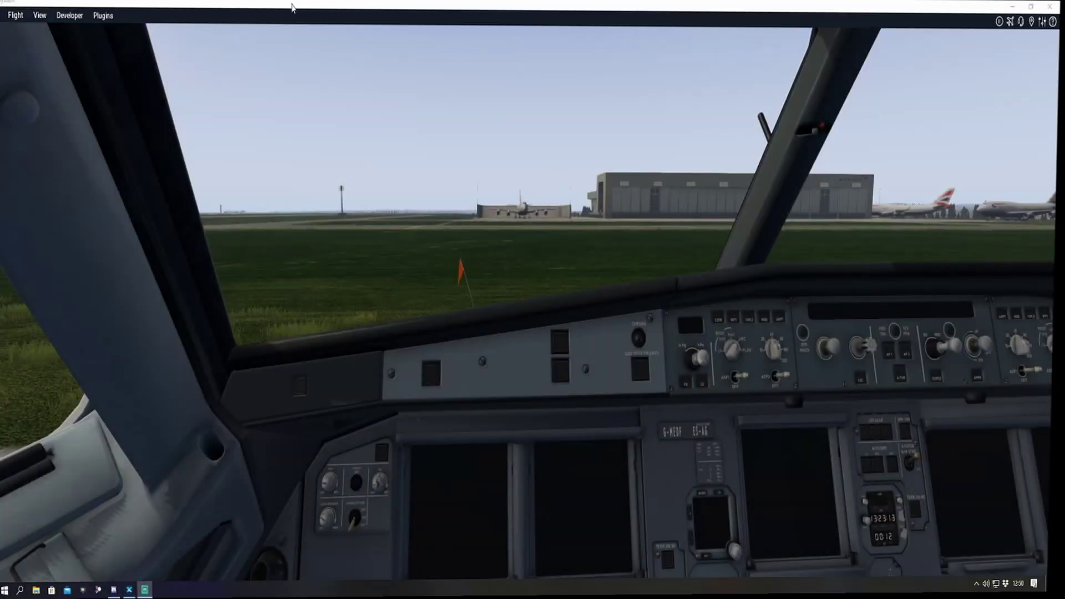
pyautogui.click(106, 16)
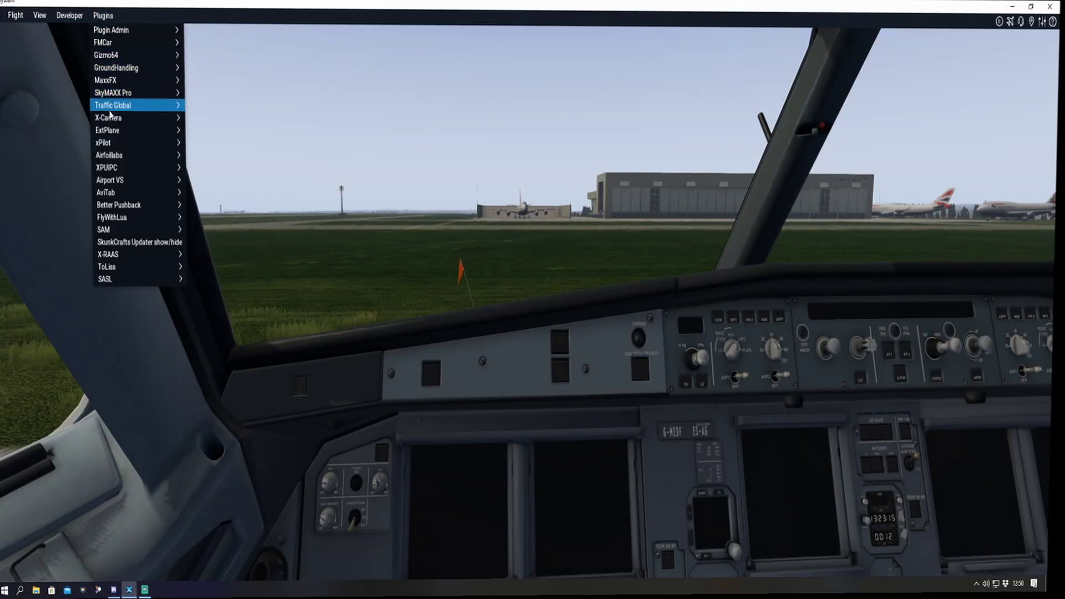
pyautogui.moveTo(129, 268)
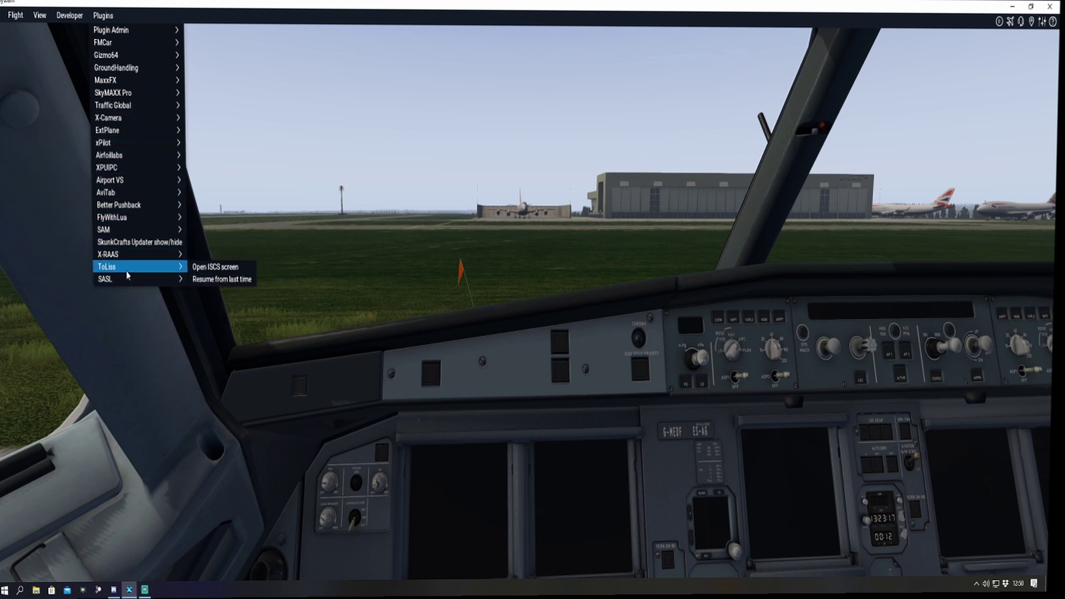
pyautogui.click(248, 268)
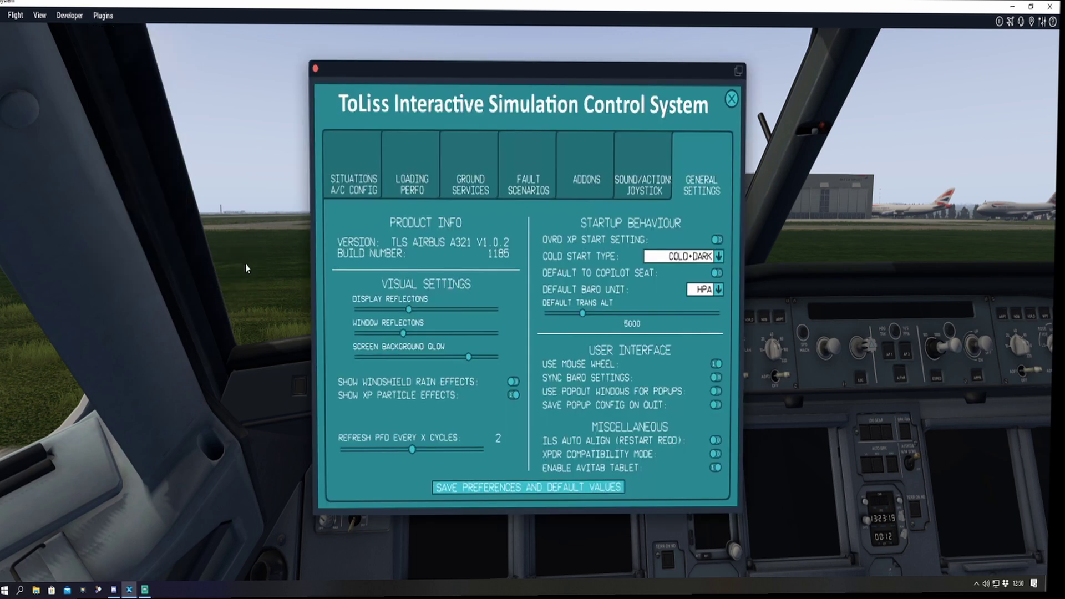
pyautogui.click(367, 165)
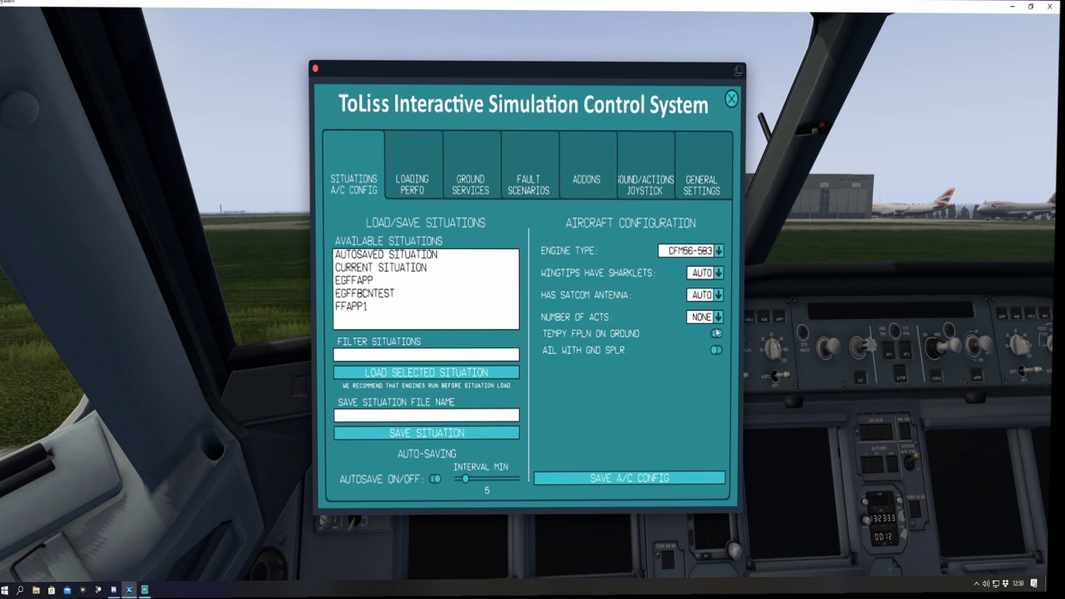
# - Load 10300 kg block fuel with Quick Refuel/Defuel and apply the payload and cargo settings
pyautogui.click(418, 173)
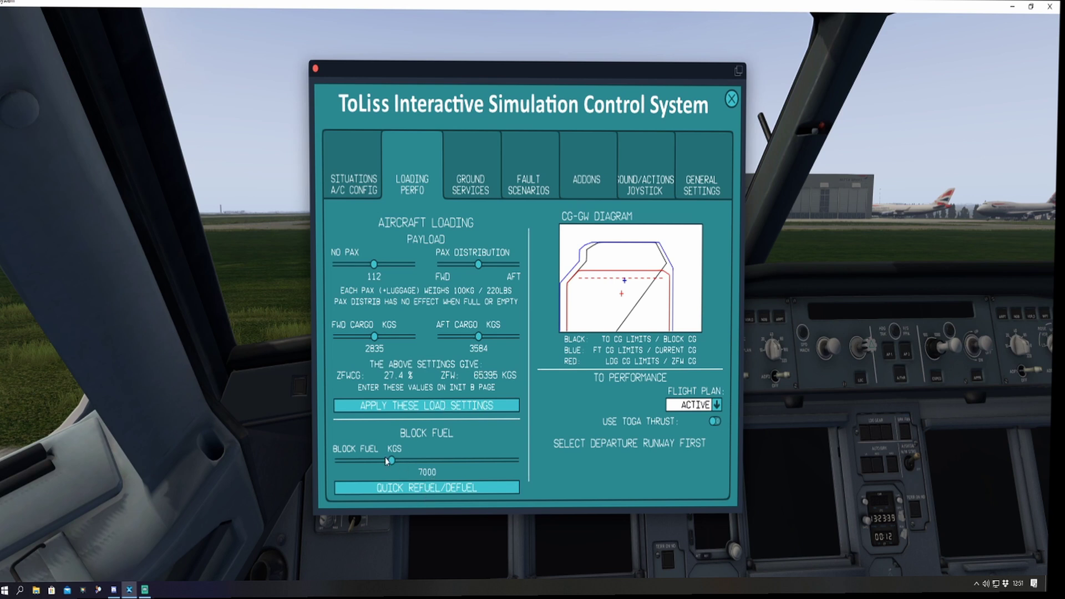
pyautogui.moveTo(392, 462); pyautogui.dragTo(428, 465)
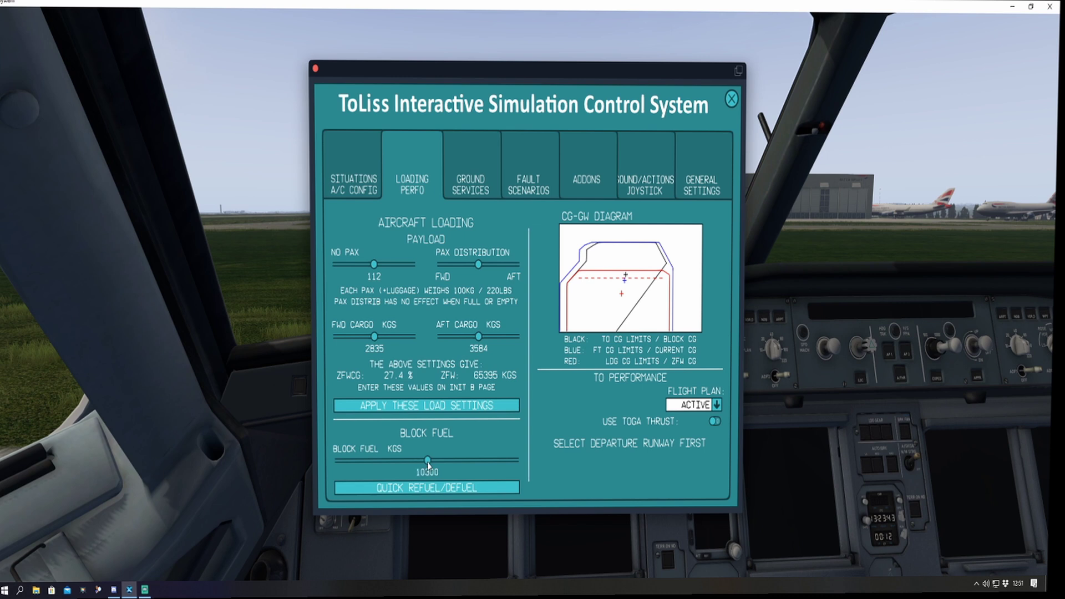
pyautogui.click(426, 491)
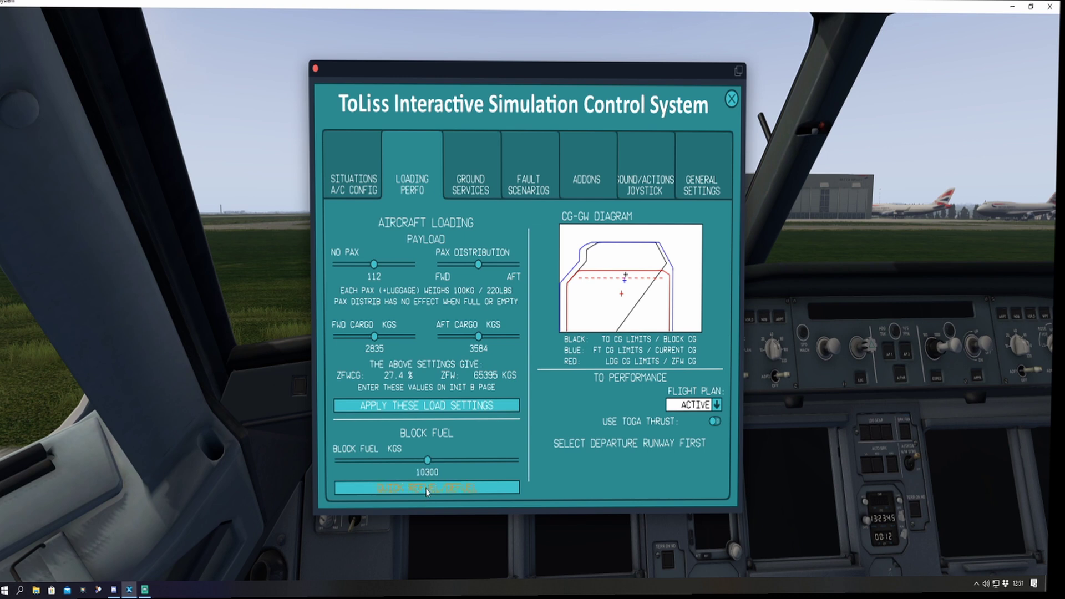
pyautogui.click(440, 408)
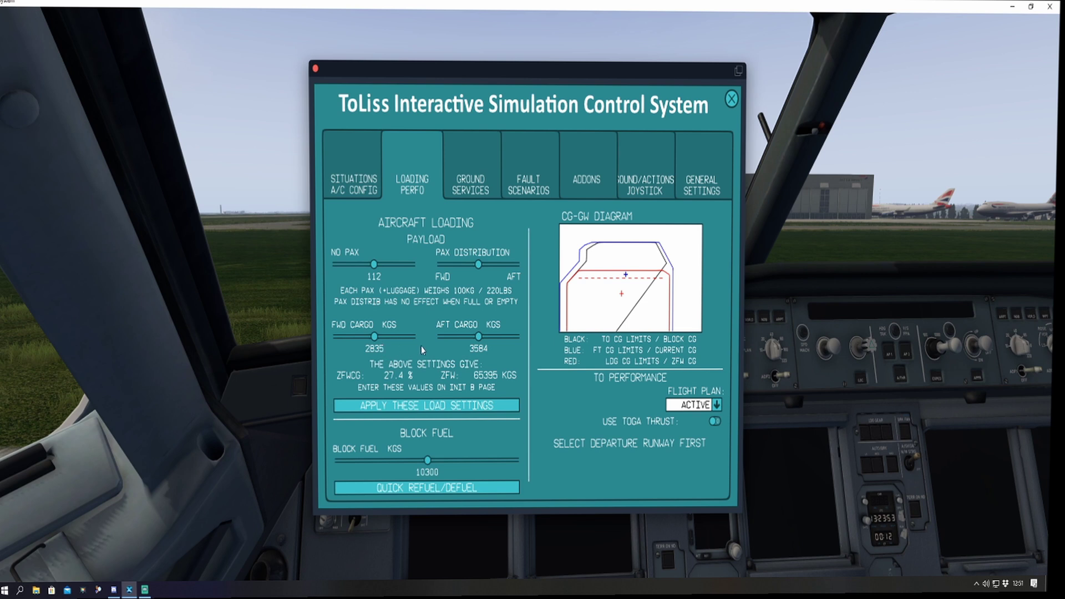
pyautogui.click(473, 181)
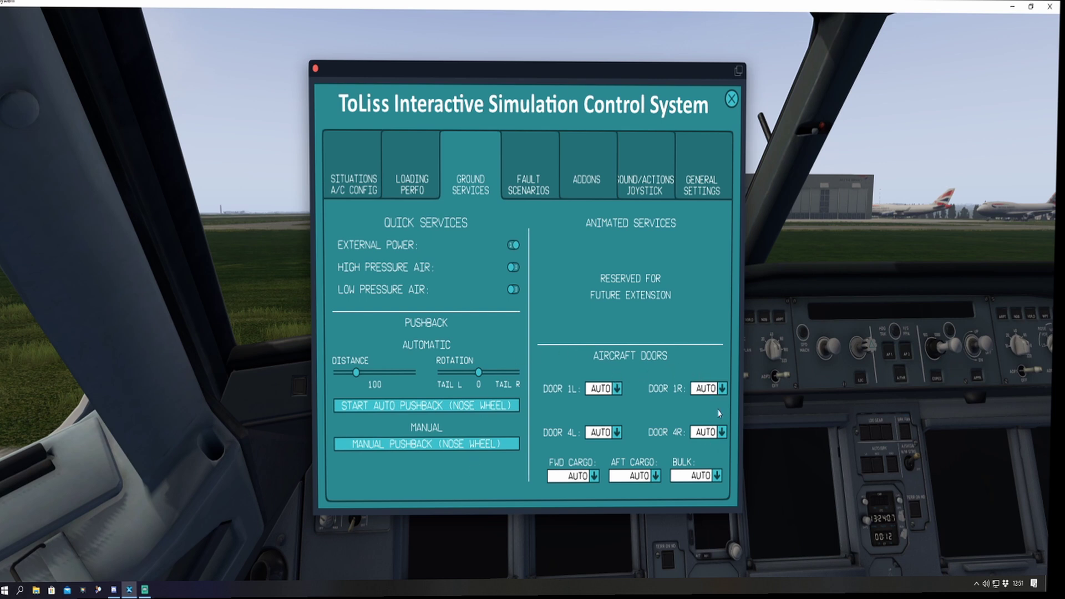
# - Browse the Fault Scenarios and Addons pages, ending on the Sound/Actions Joystick page
pyautogui.click(538, 169)
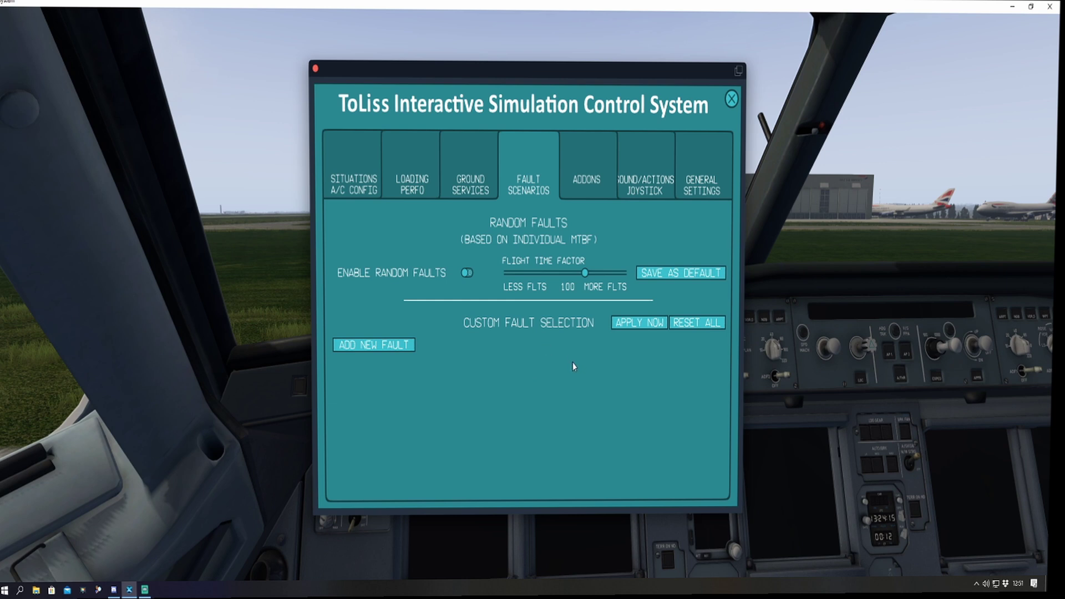
pyautogui.click(602, 176)
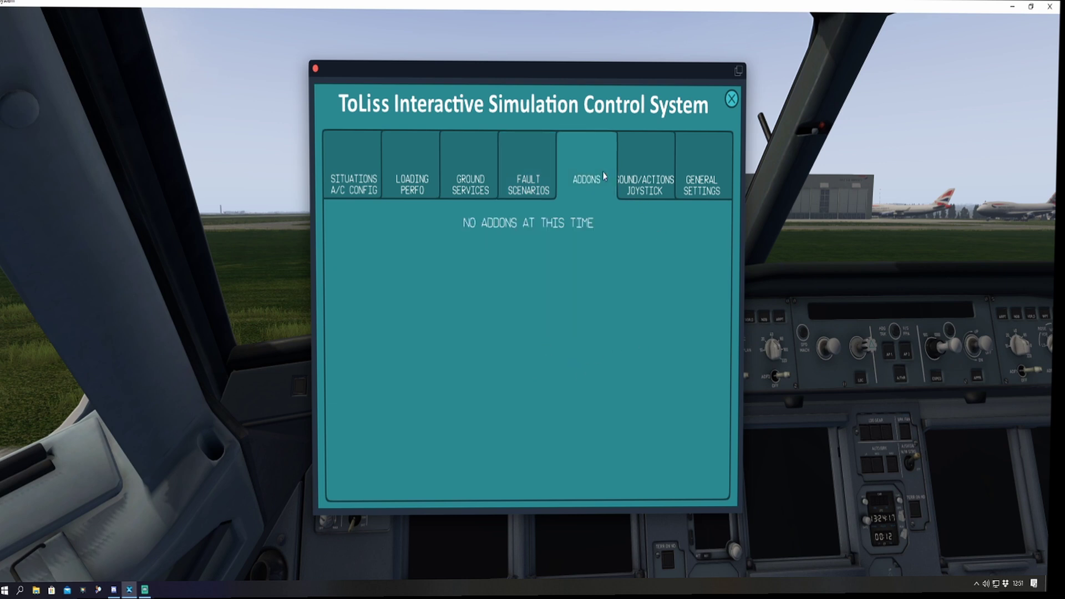
pyautogui.click(652, 165)
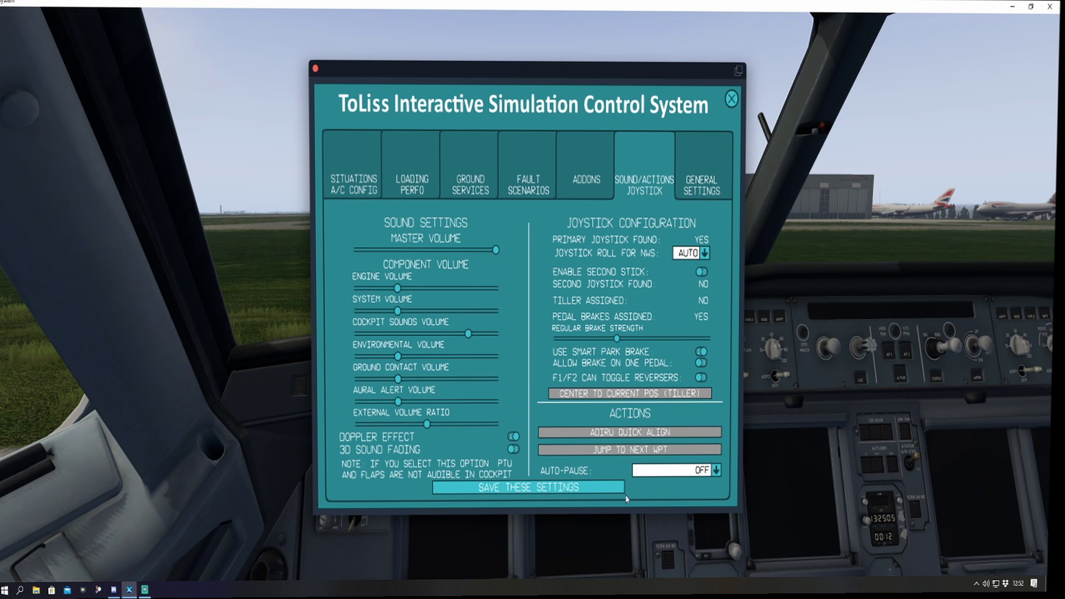
# - In General Settings, enable windshield rain effects, keep HPA baro, and set transition altitude 6000
pyautogui.click(709, 185)
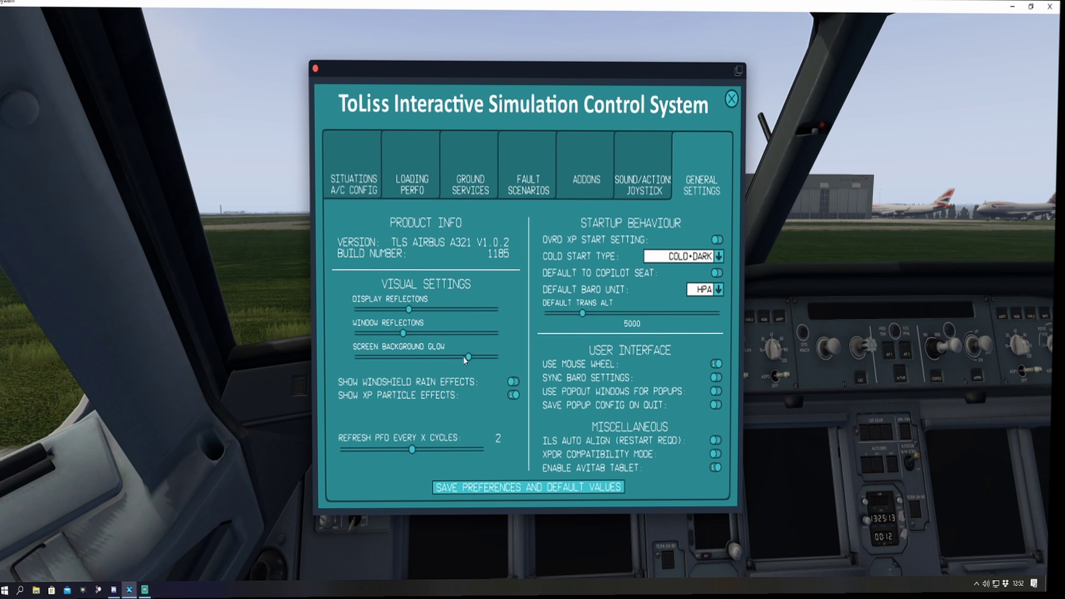
pyautogui.click(513, 382)
pyautogui.click(719, 289)
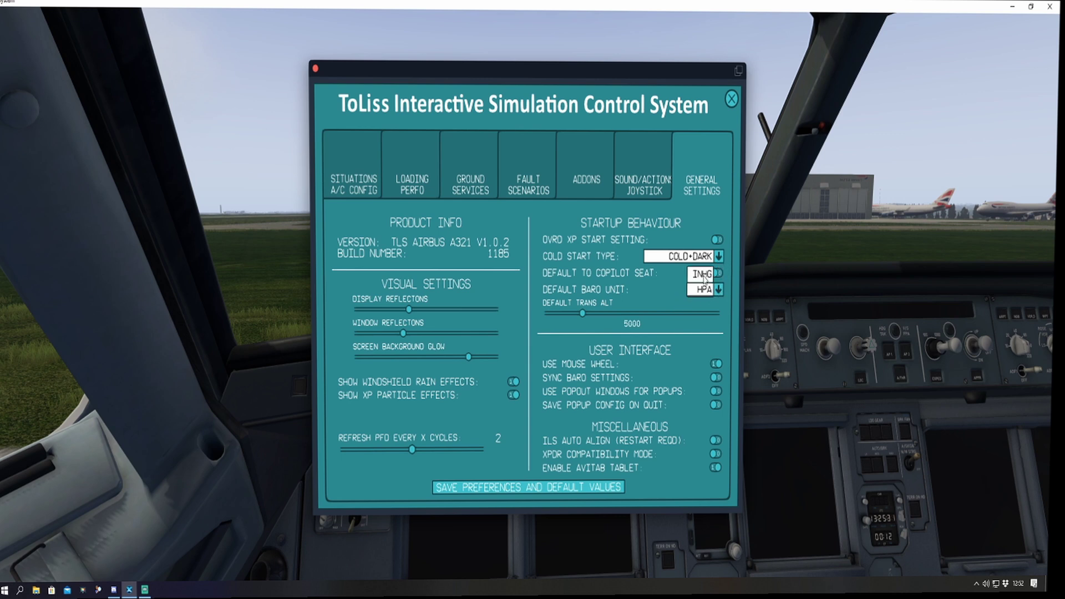
pyautogui.click(716, 291)
pyautogui.moveTo(585, 318); pyautogui.dragTo(594, 319)
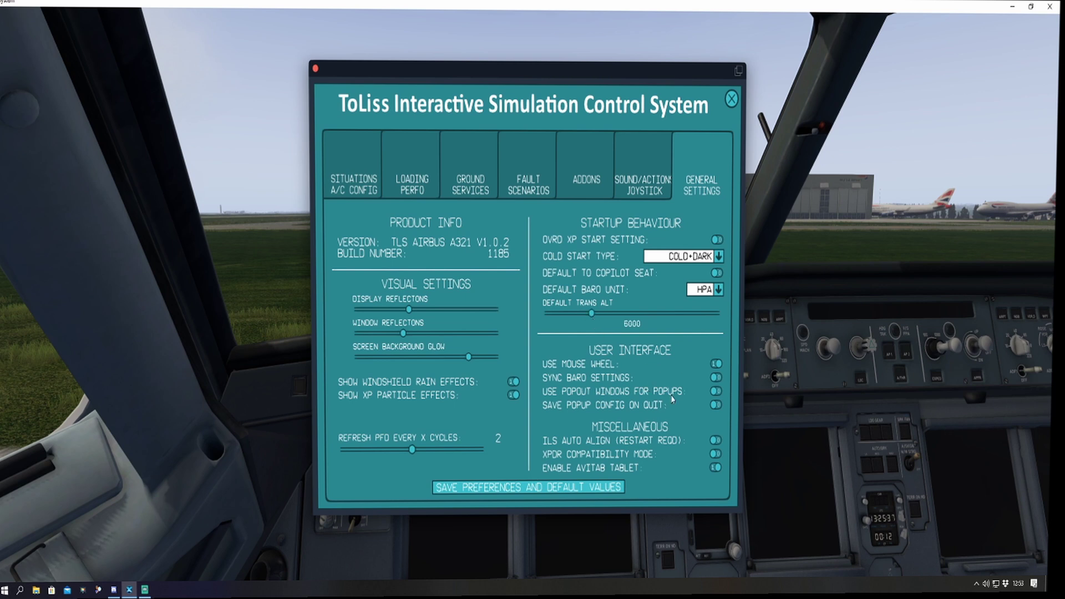
# - Turn on baro sync, popout popups and popup config saving, then save preferences
pyautogui.click(716, 379)
pyautogui.click(715, 392)
pyautogui.click(715, 406)
pyautogui.click(544, 489)
pyautogui.click(347, 167)
pyautogui.click(391, 166)
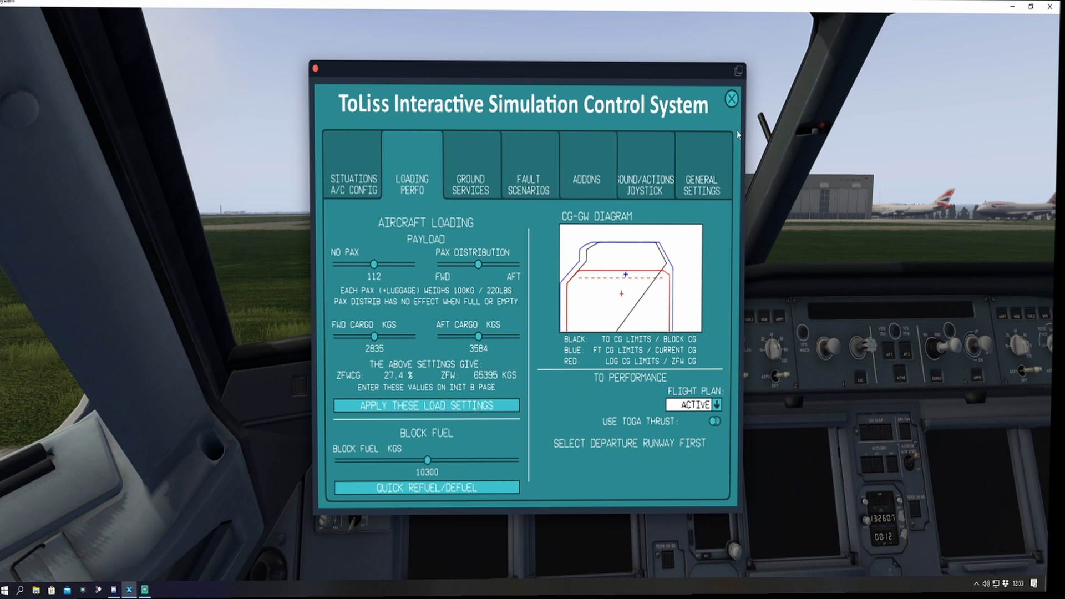
# - Close the ISCS window and connect external power on the overhead panel
pyautogui.click(732, 100)
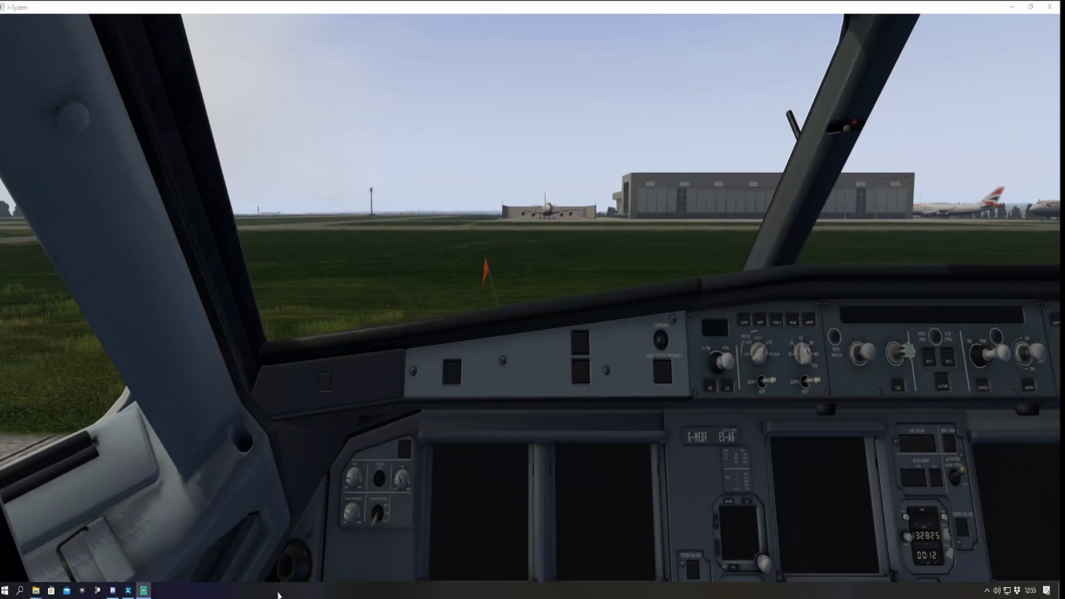
pyautogui.press('KP_8')
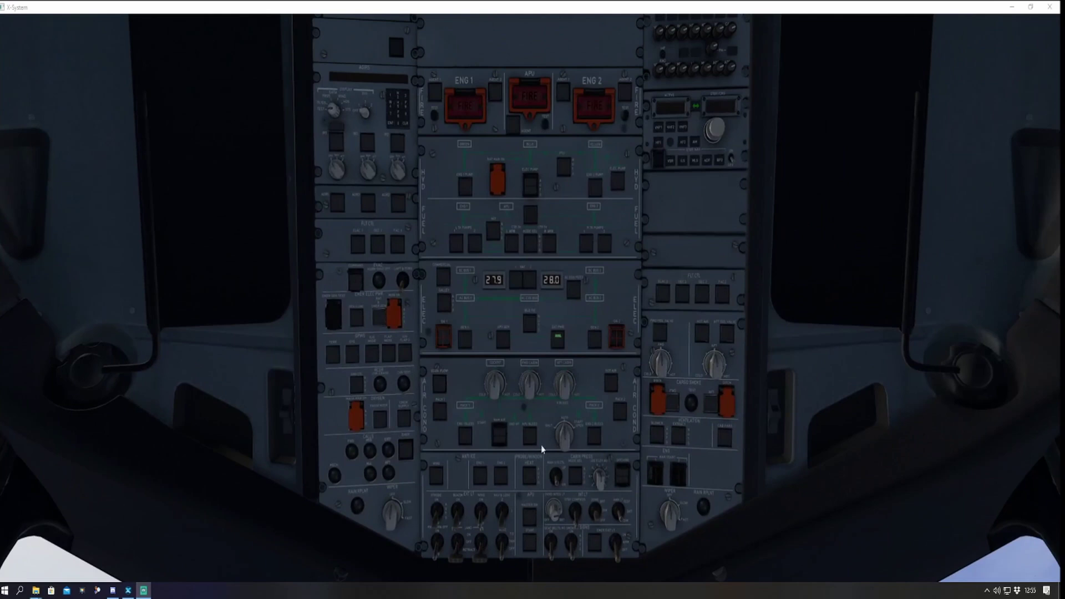
pyautogui.click(556, 343)
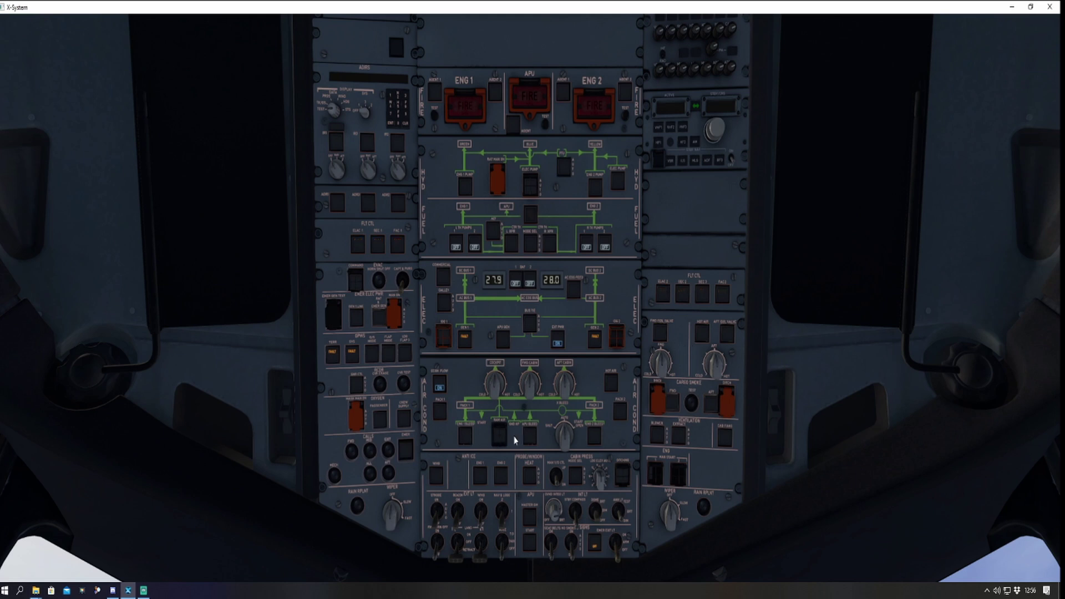
# - Switch on L TK and R TK fuel pumps 1 and 2 and turn off economy flow
pyautogui.click(456, 244)
pyautogui.click(475, 245)
pyautogui.click(586, 244)
pyautogui.click(604, 247)
pyautogui.click(441, 387)
# - Turn up the right MCDU display brightness
pyautogui.press('KP_1')
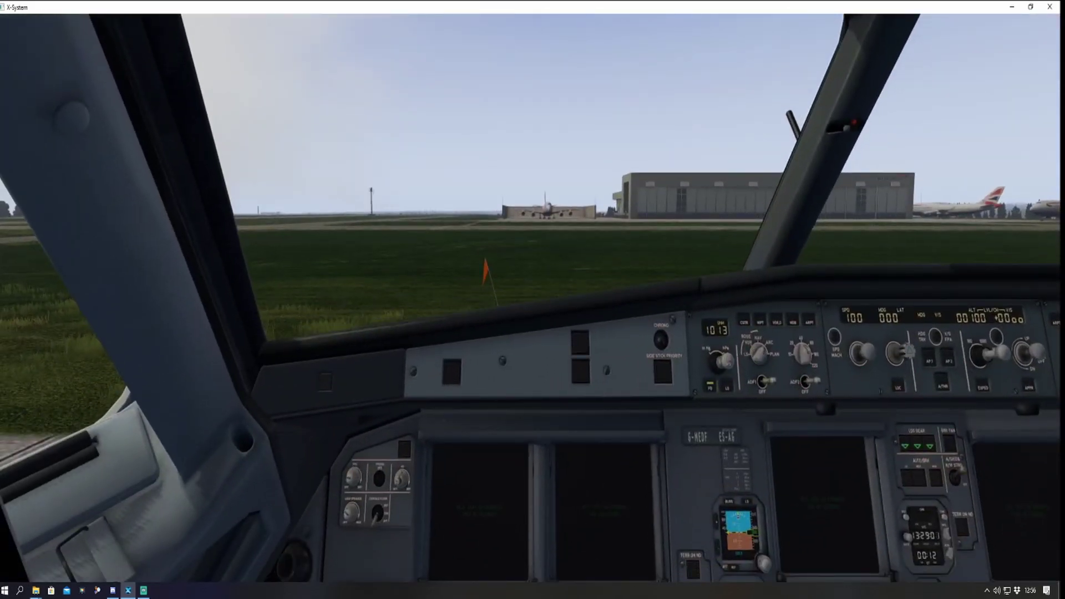
pyautogui.press('KP_2')
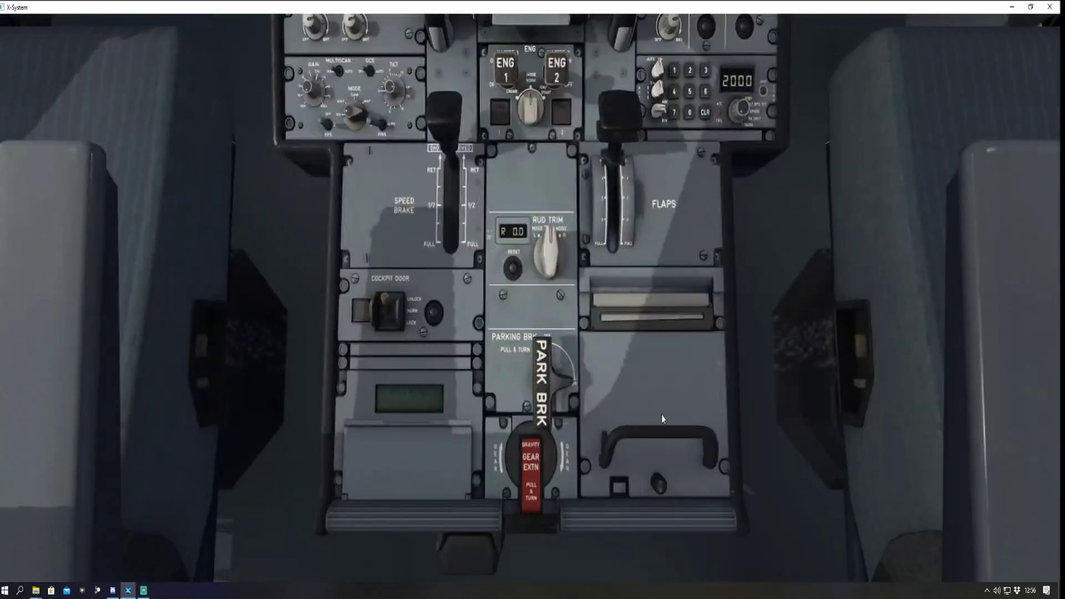
pyautogui.press('KP_3')
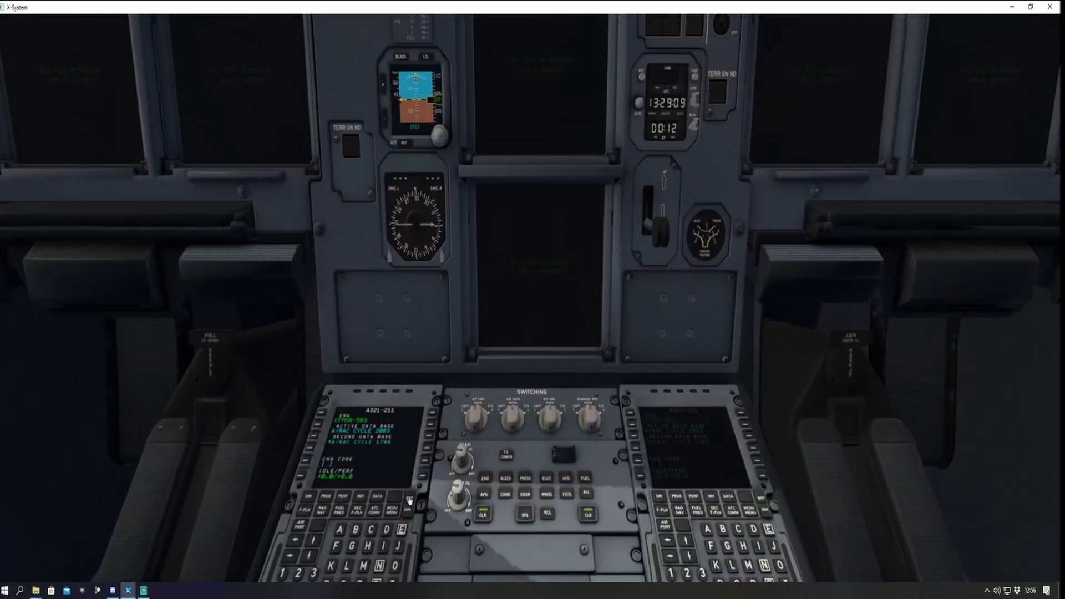
pyautogui.click(762, 502)
# - Brighten the lower ECAM and switch on both radio panels, the left showing 123.475 and 126.550
pyautogui.press('KP_2')
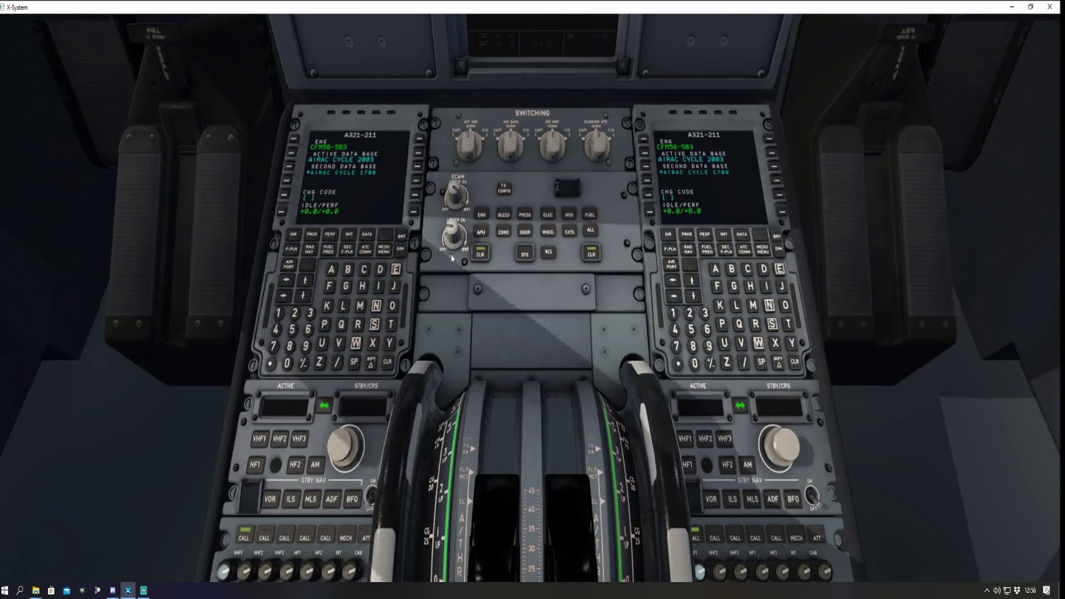
pyautogui.scroll(3, 454, 237)
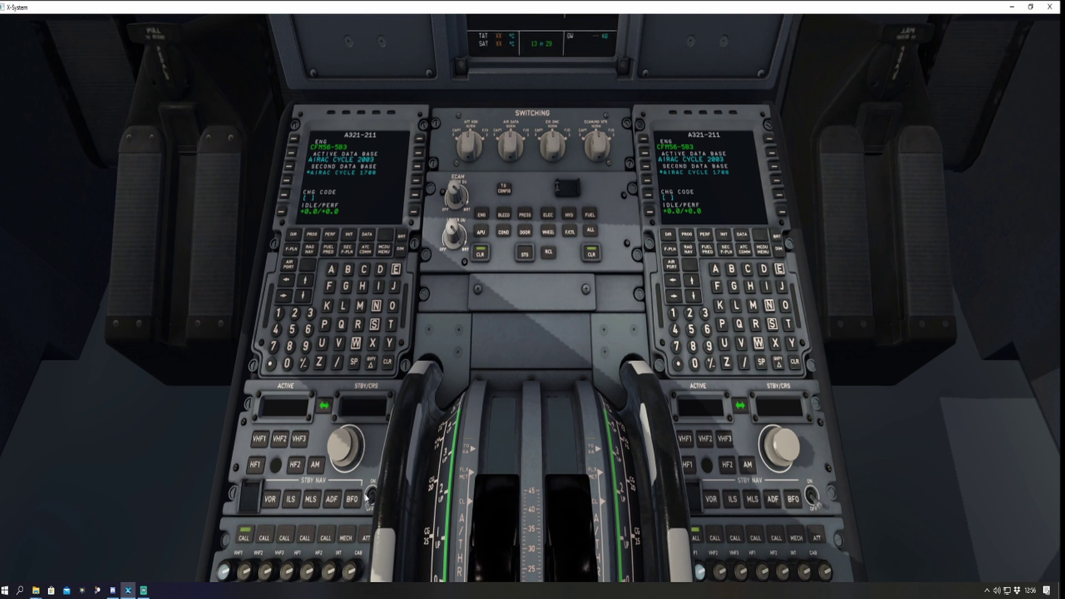
pyautogui.click(369, 499)
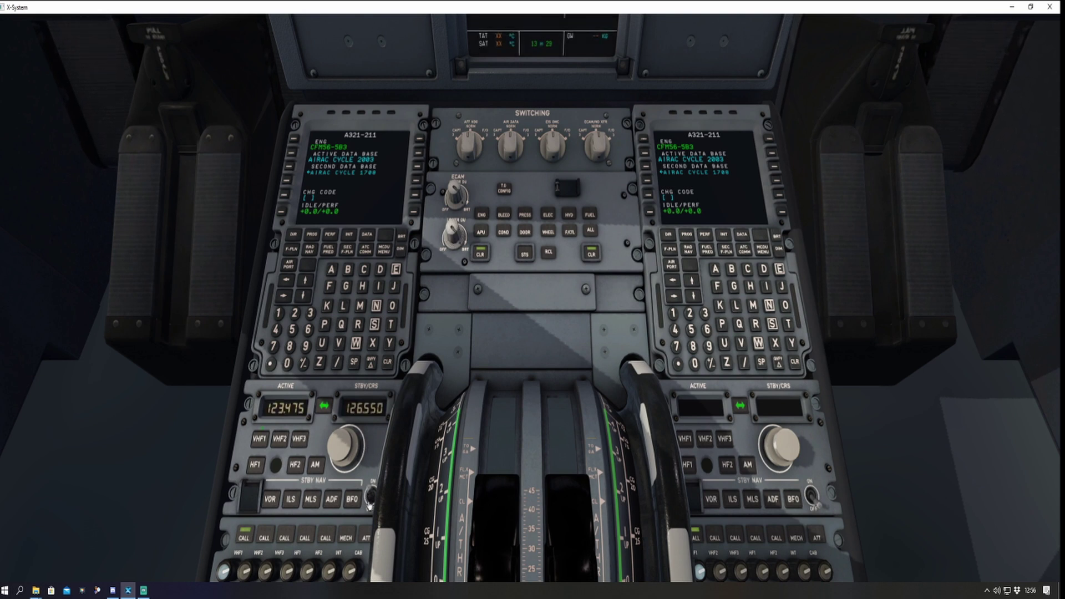
pyautogui.click(812, 497)
pyautogui.press('Down')
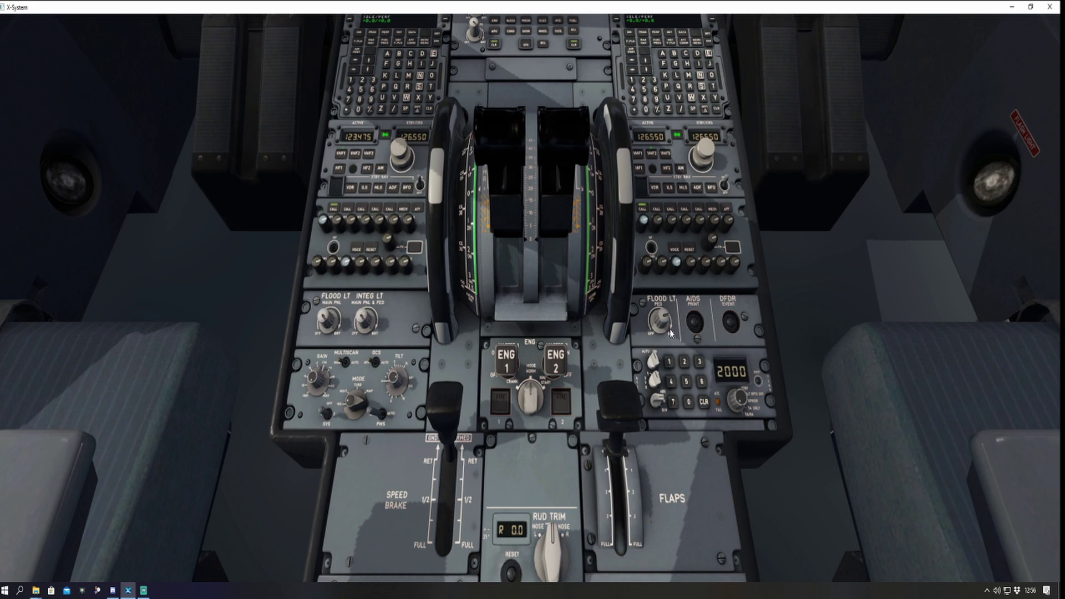
pyautogui.press(',')
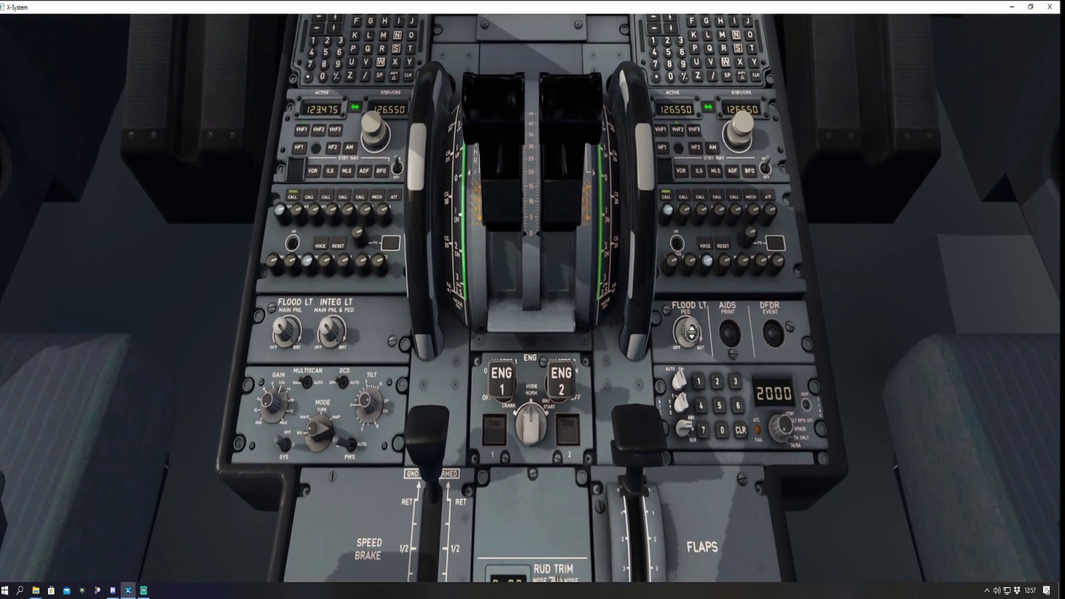
pyautogui.hotkey('shift', '9')
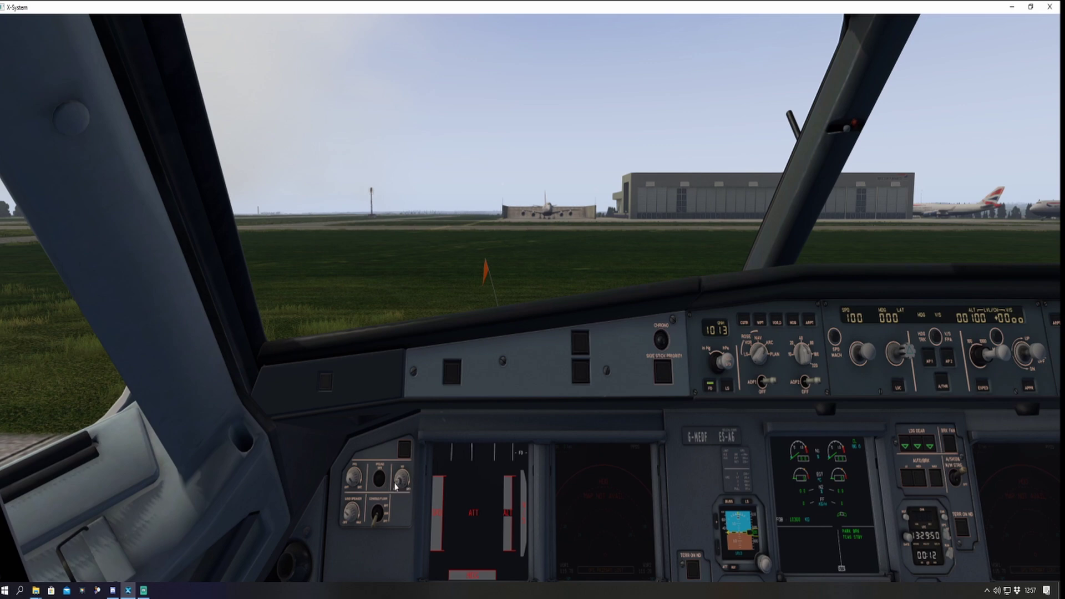
# - Turn up the captain's navigation display brightness
pyautogui.scroll(3, 396, 486)
pyautogui.scroll(3, 395, 482)
pyautogui.scroll(-3, 395, 491)
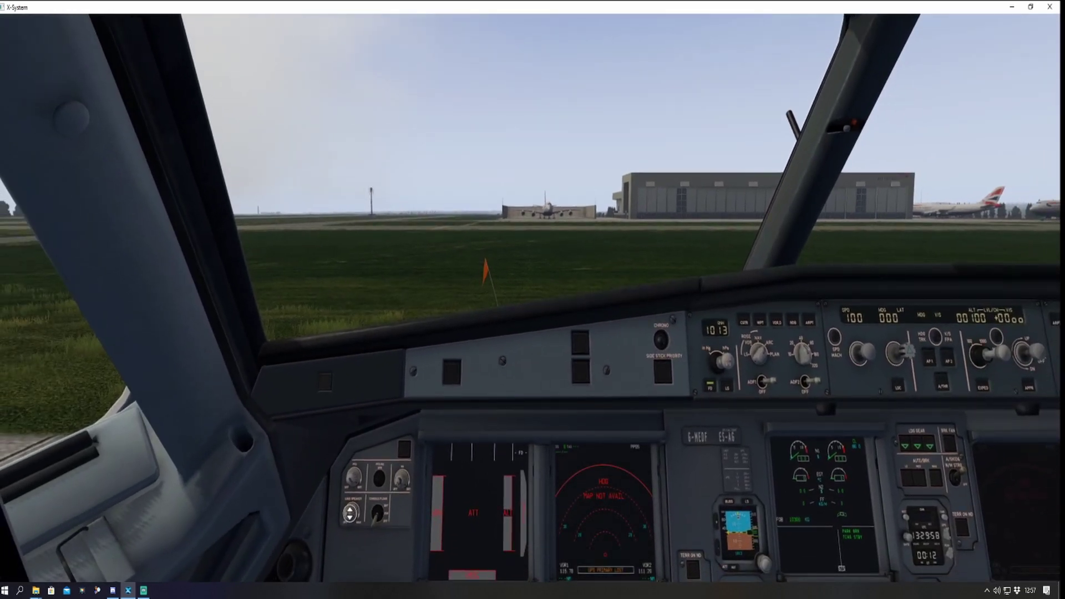
pyautogui.click(378, 515)
pyautogui.hotkey('shift', '9')
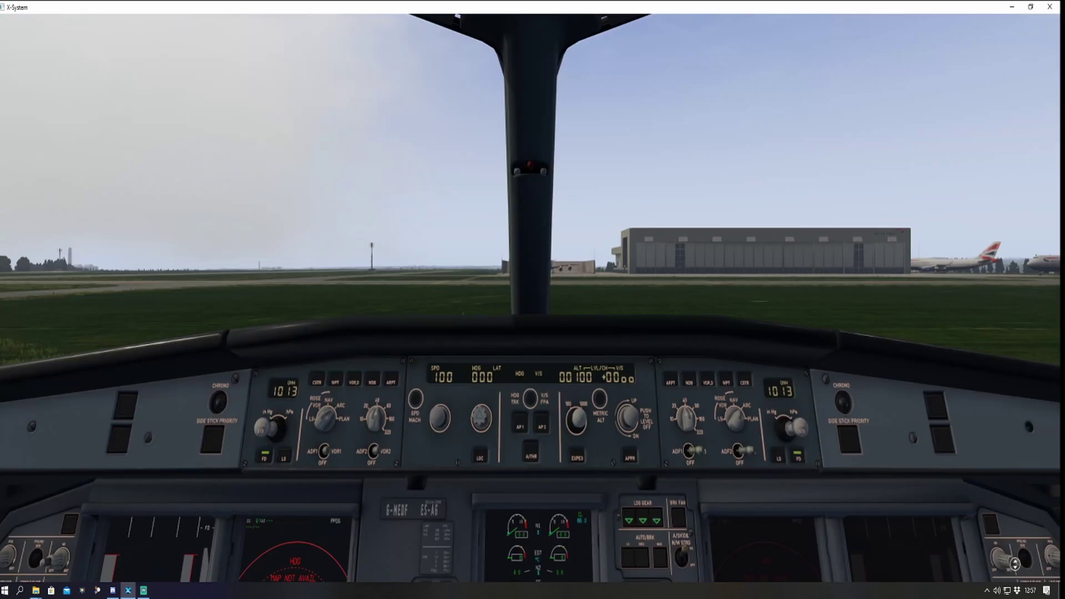
# - Turn up the first officer's navigation and primary flight display brightness
pyautogui.scroll(3, 1014, 564)
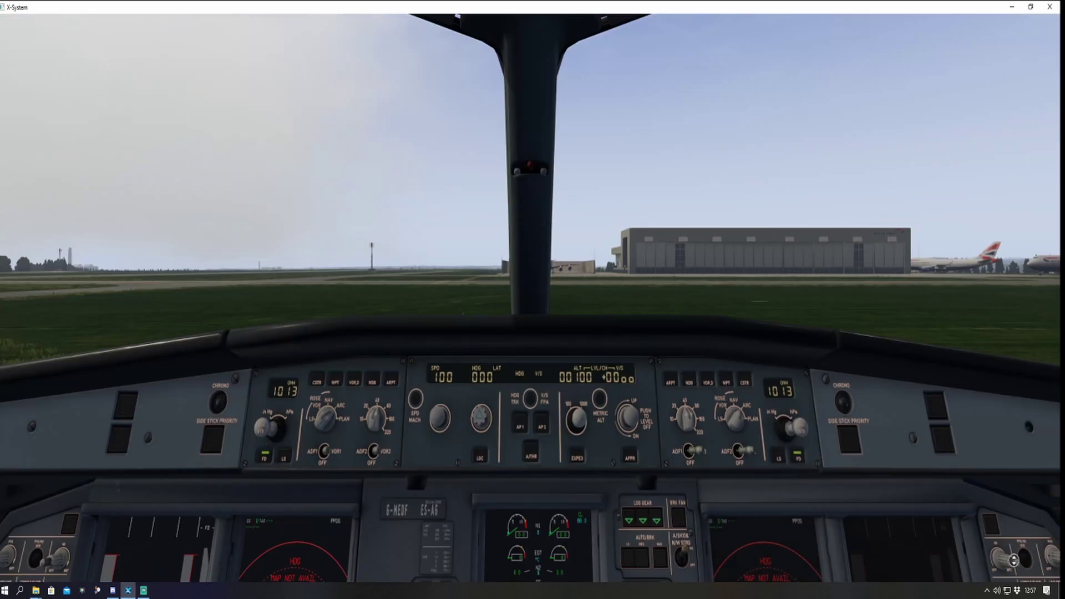
pyautogui.press('.')
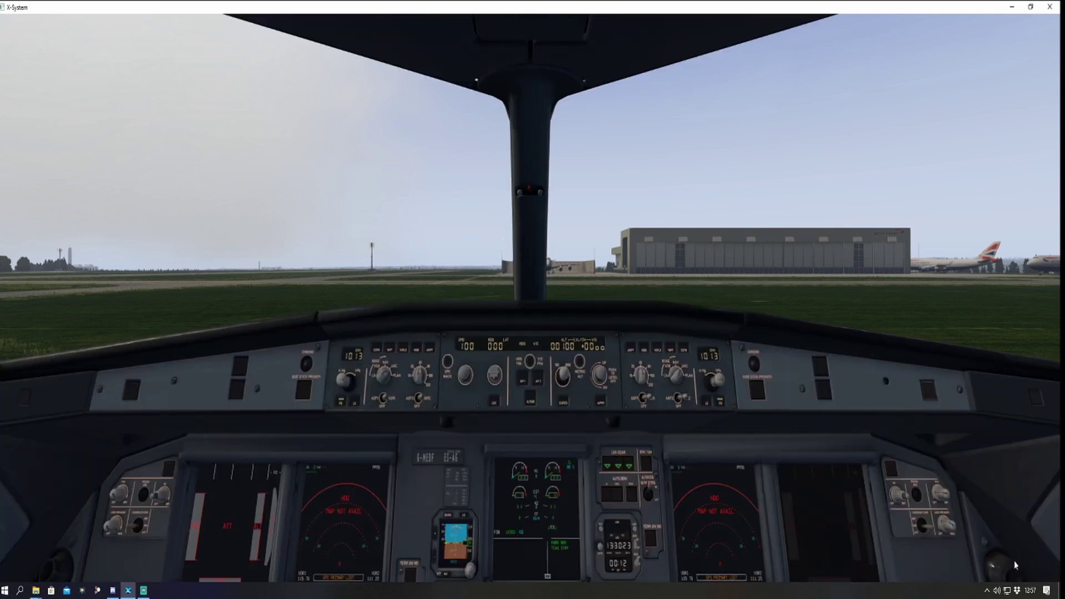
pyautogui.scroll(3, 945, 496)
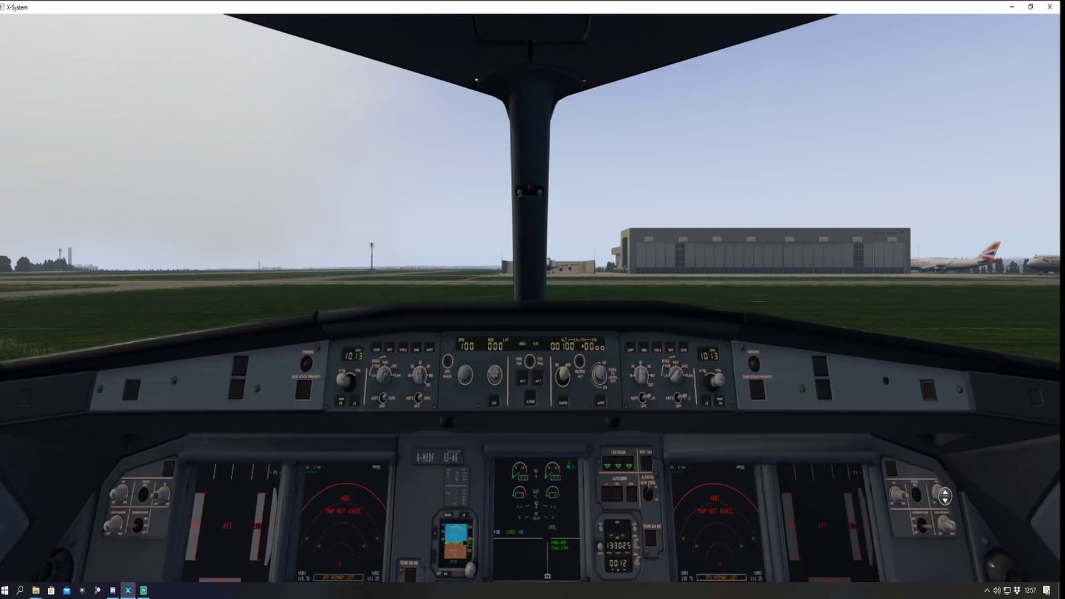
pyautogui.scroll(2, 945, 496)
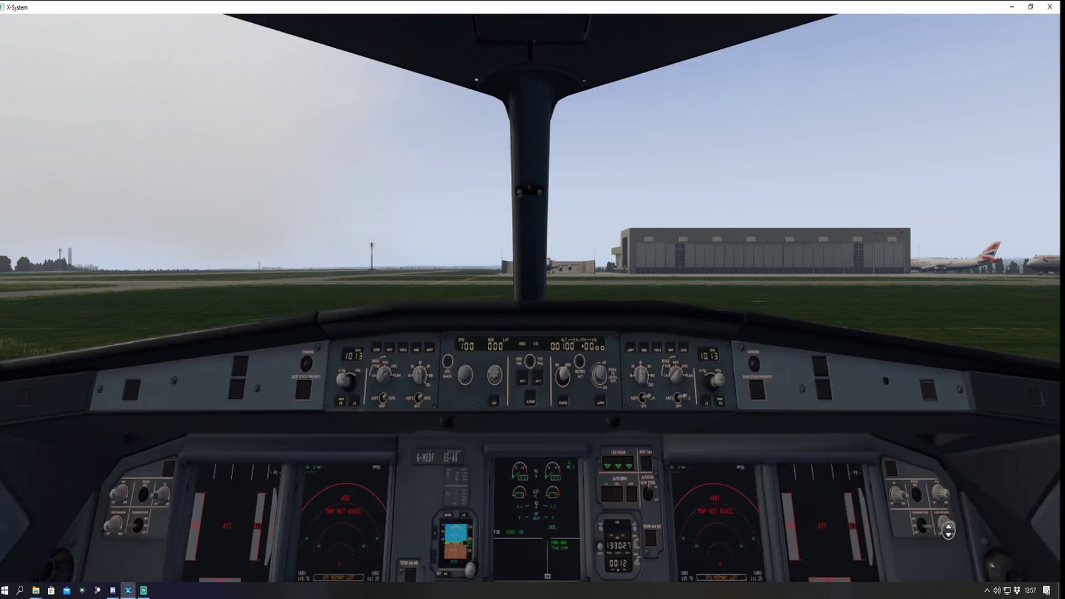
pyautogui.press(',')
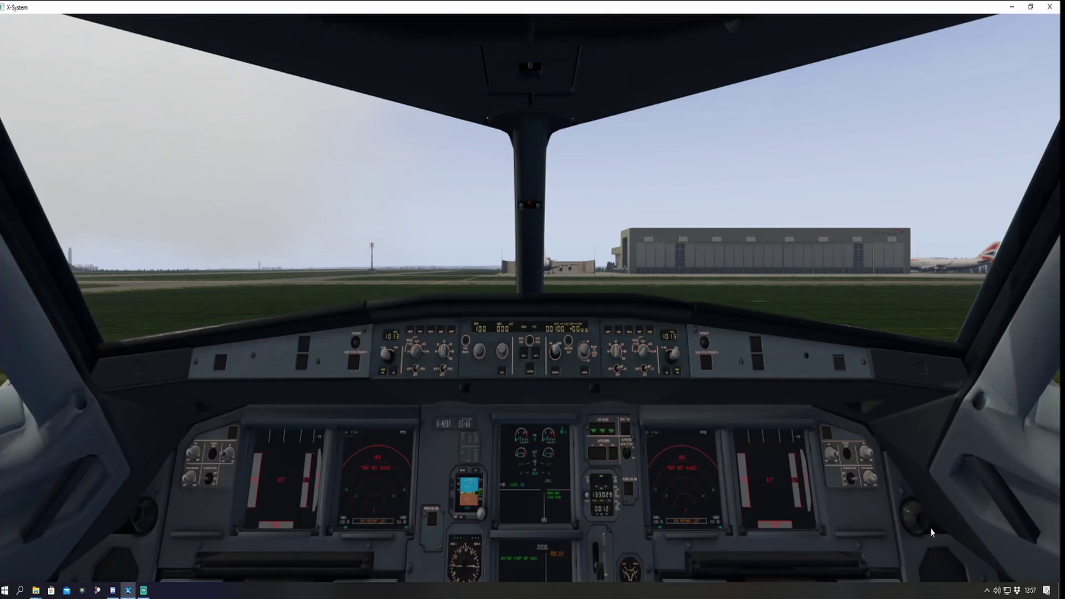
pyautogui.press('.')
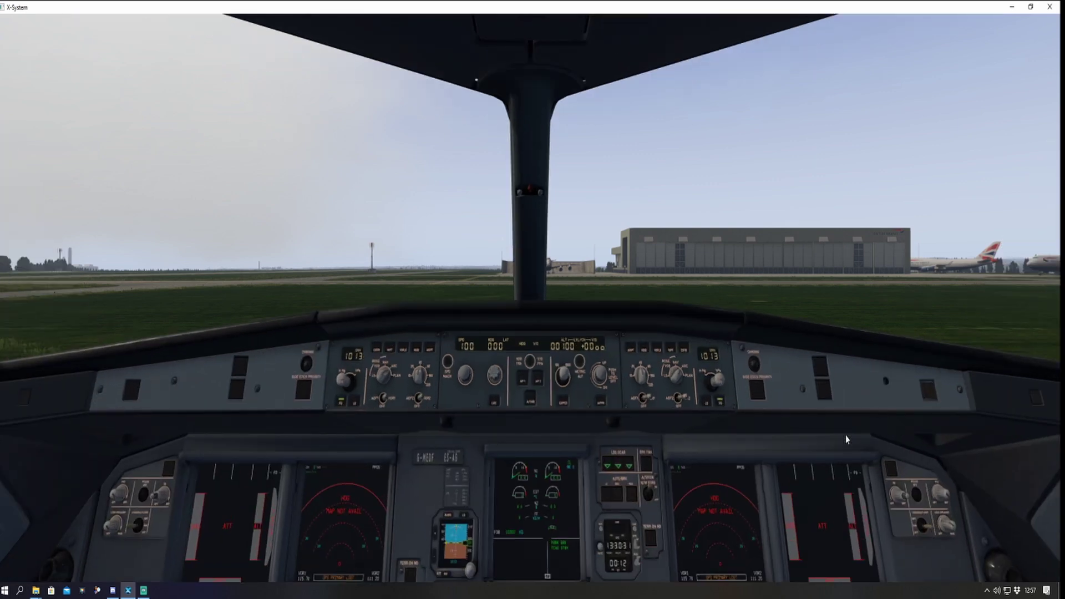
pyautogui.press('Up')
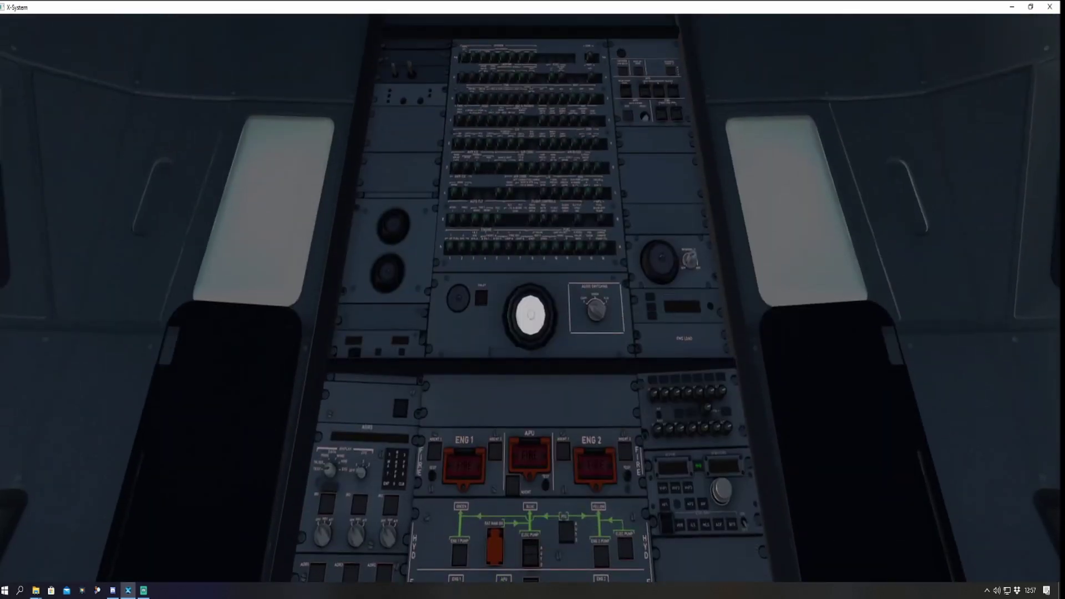
# - Set the ADIRS IR knobs to NAV and confirm IRS IN ALIGN >7 MN on the popped-out EWD
pyautogui.click(355, 547)
pyautogui.moveTo(392, 547); pyautogui.dragTo(469, 535)
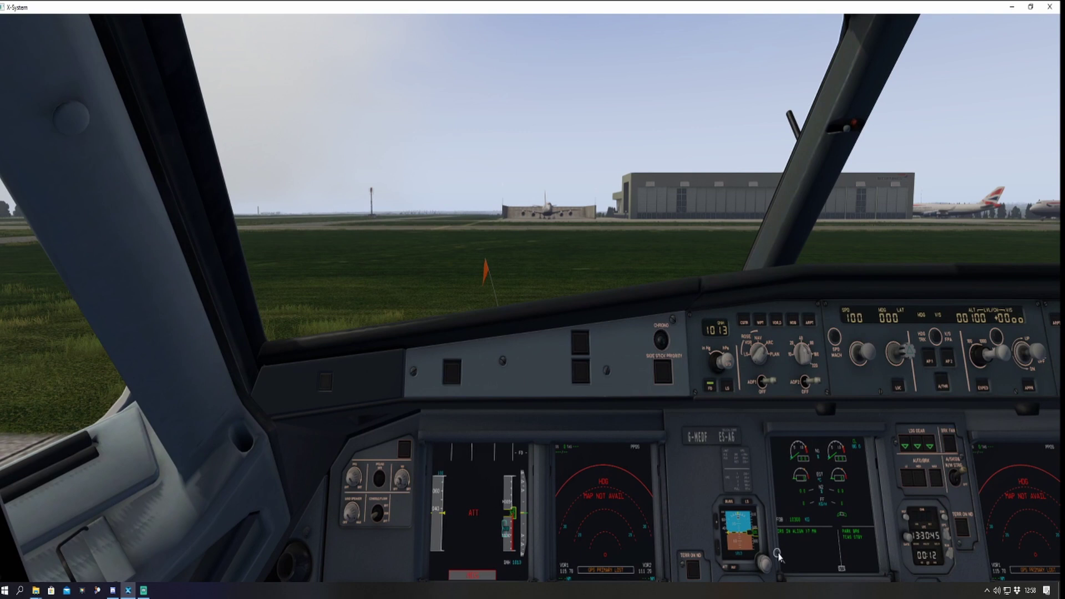
pyautogui.click(816, 541)
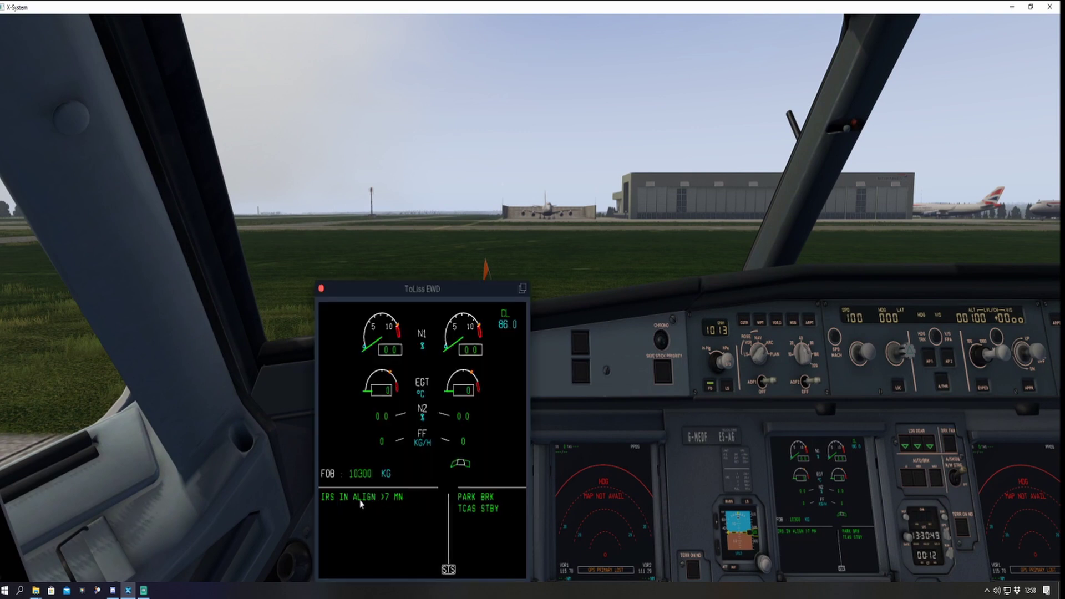
pyautogui.click(803, 548)
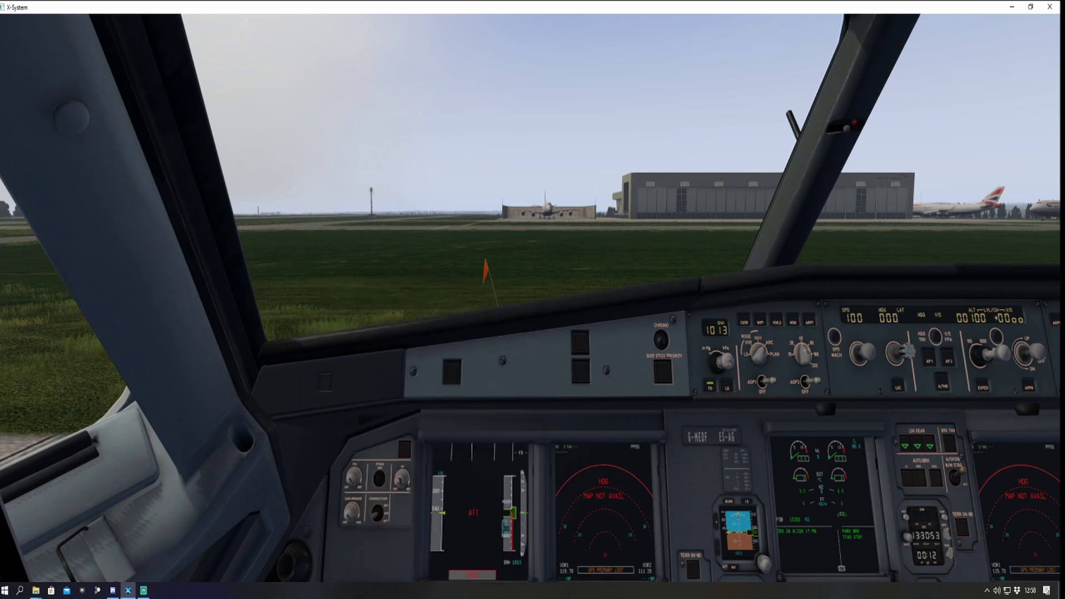
# - Glance at the overhead panel, return to the windscreen view and pop out the engine/warning display
pyautogui.press('KP_8')
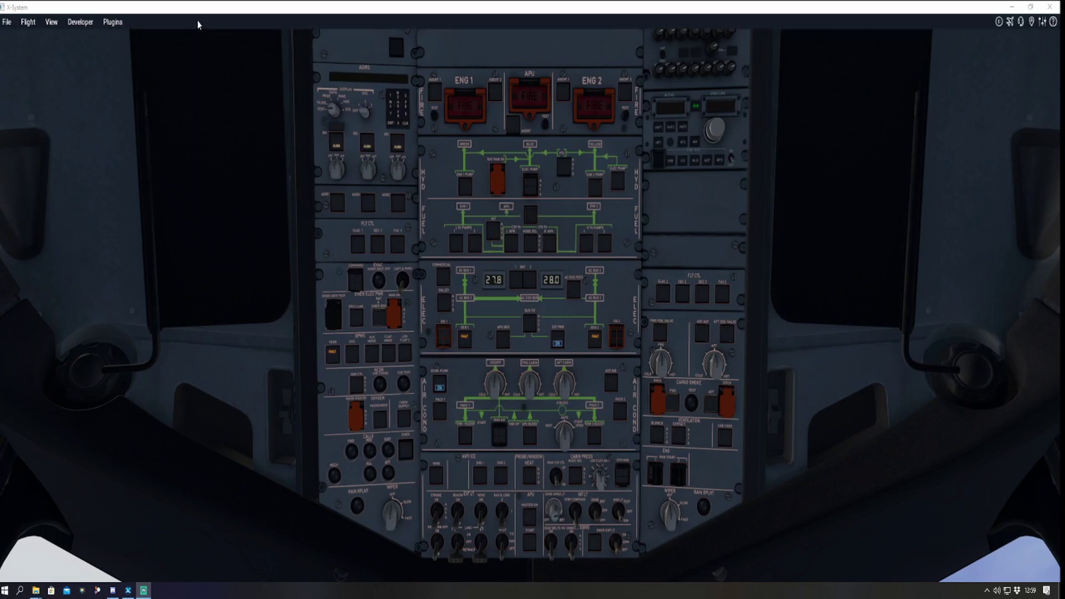
pyautogui.press('KP_2')
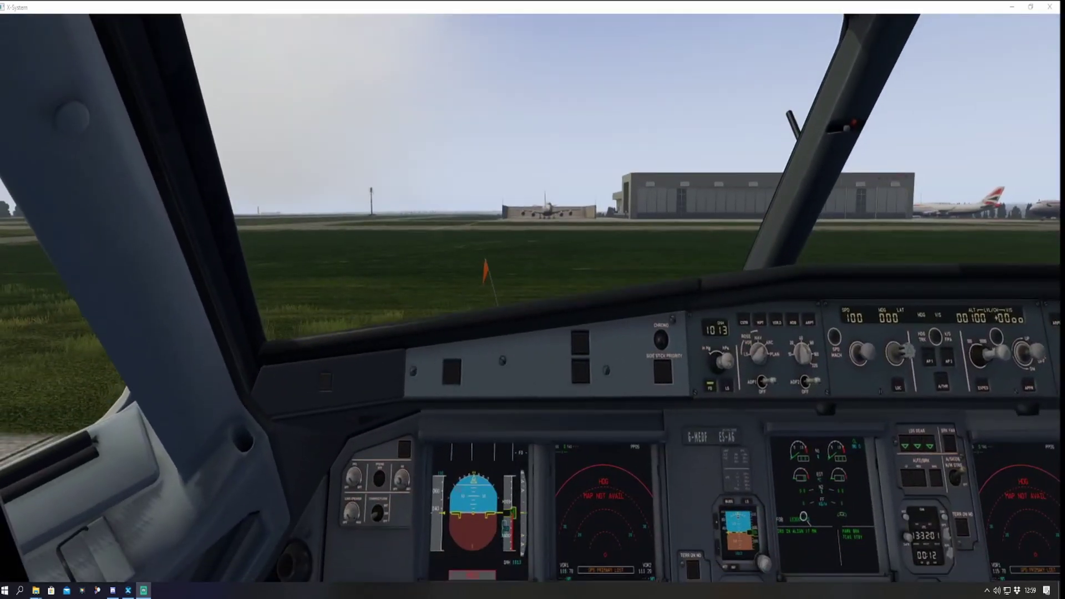
pyautogui.click(799, 517)
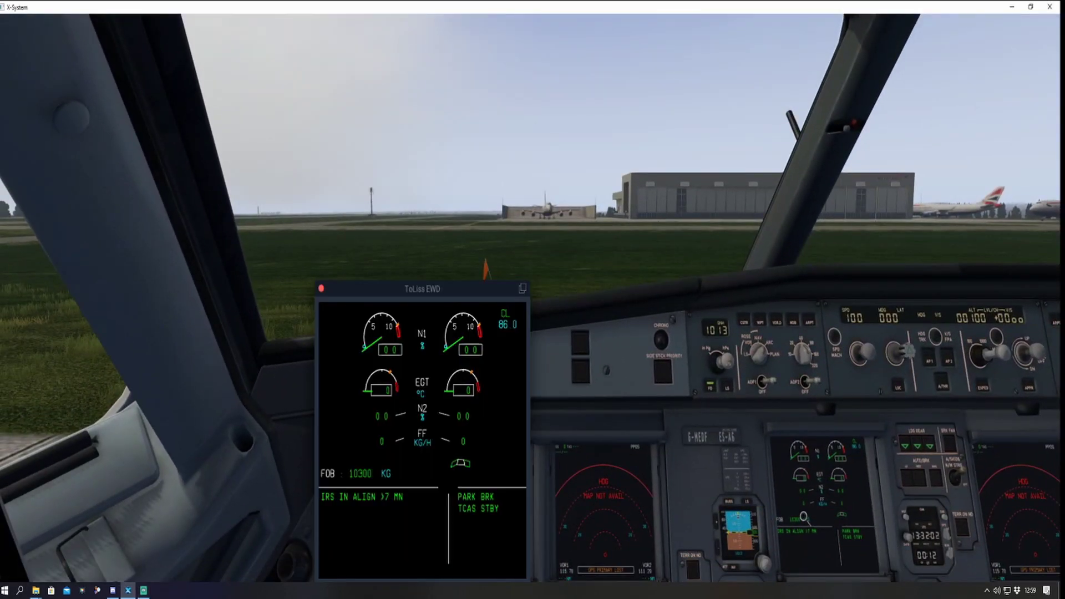
# - Quick-align the ADIRUs from the ToLiss simulation control window so IRS IN ALIGN clears
pyautogui.click(114, 22)
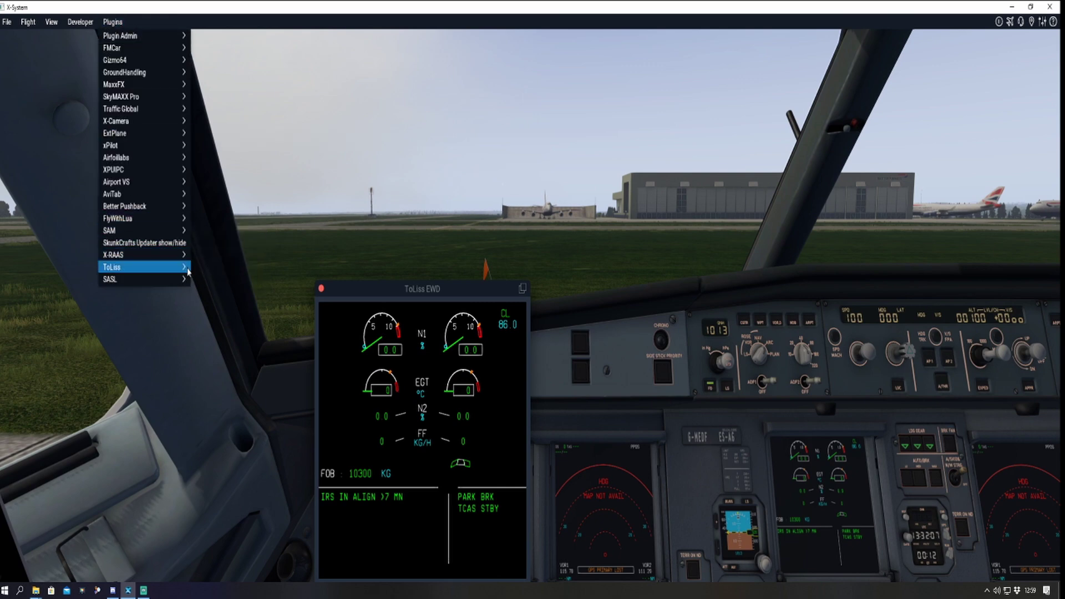
pyautogui.moveTo(185, 268)
pyautogui.click(231, 268)
pyautogui.click(911, 201)
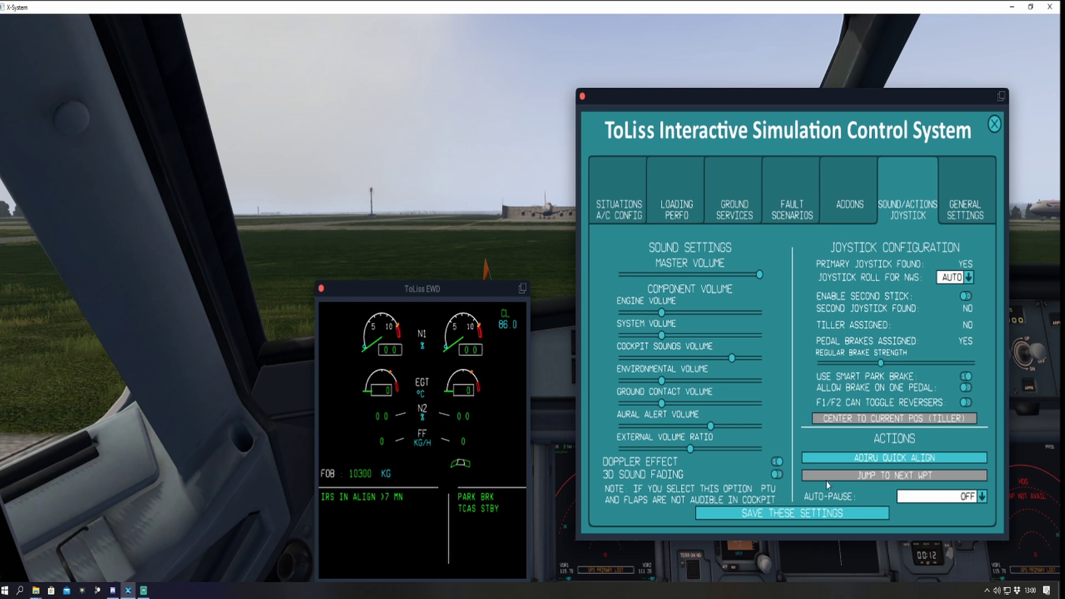
pyautogui.click(933, 459)
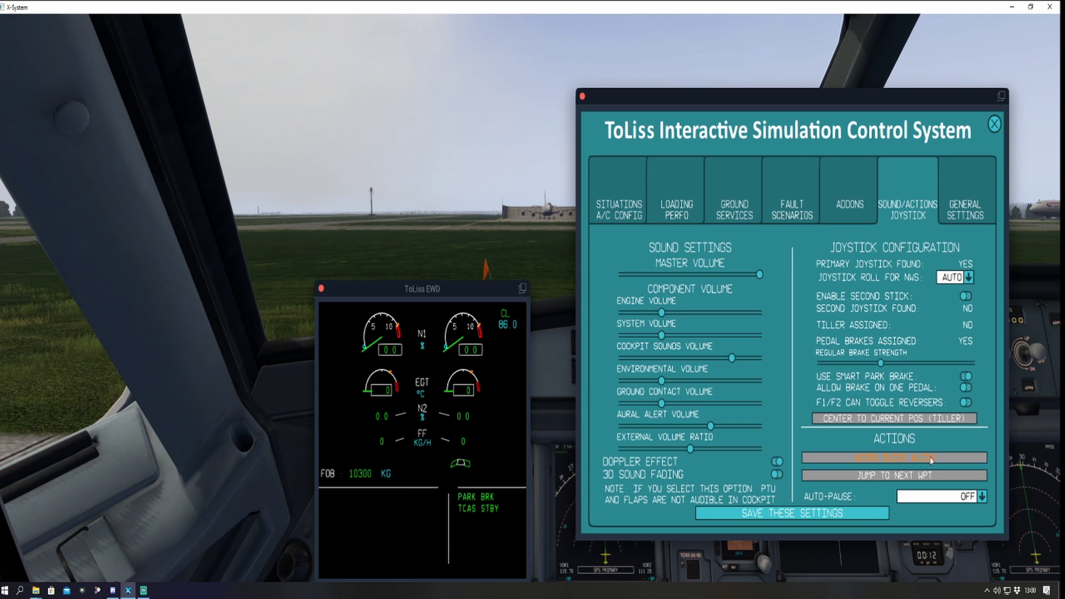
pyautogui.click(995, 126)
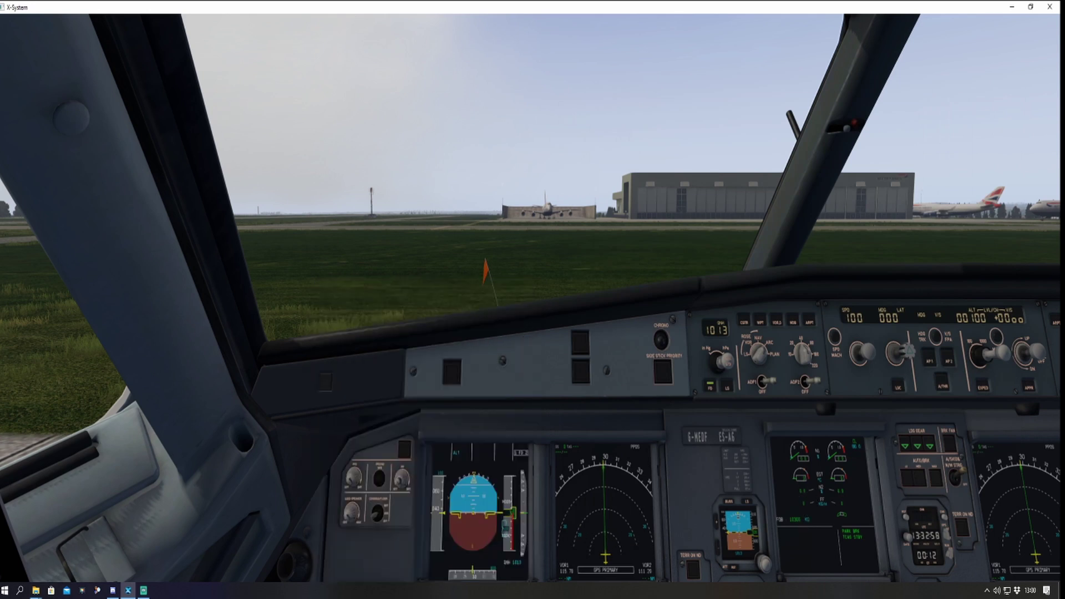
# - Detach the captain's MCDU into a ToLiss MCDU 1 window, slightly enlarged, over the pedestal
pyautogui.press('KP_2')
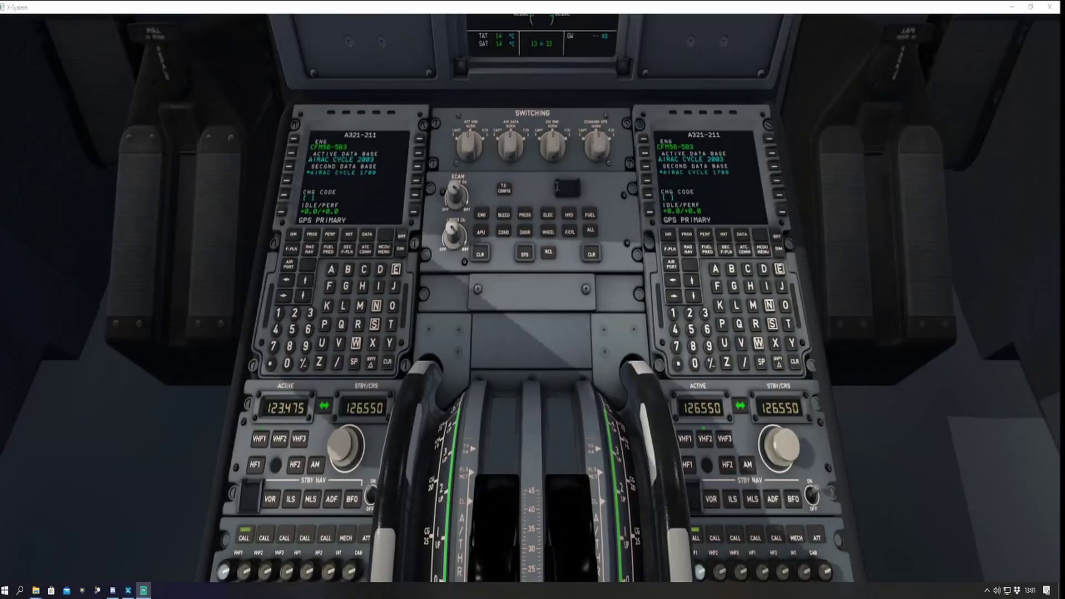
pyautogui.click(365, 173)
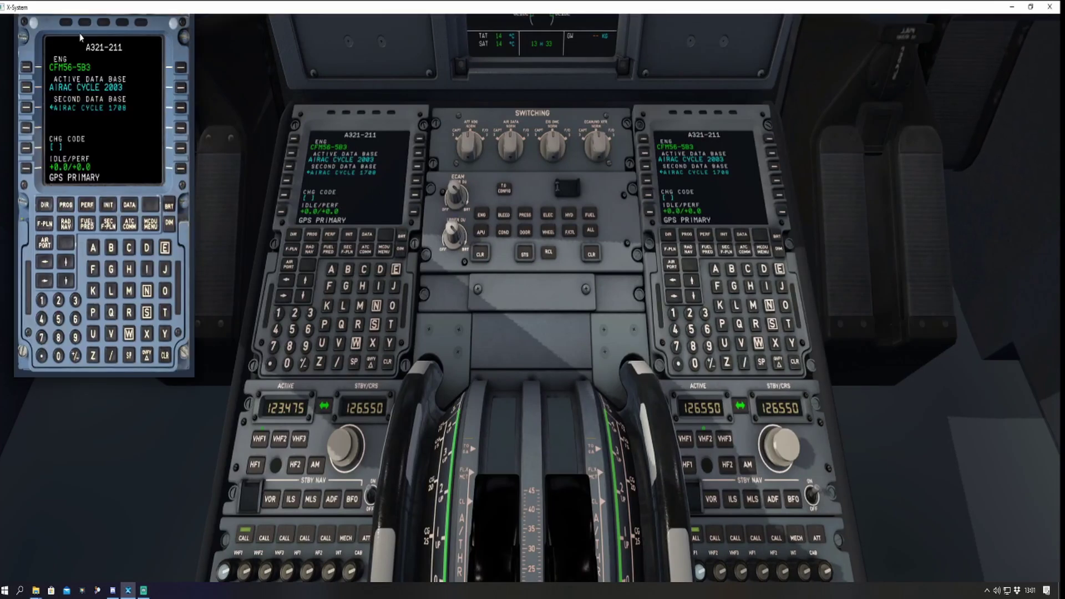
pyautogui.moveTo(76, 35); pyautogui.dragTo(532, 166)
pyautogui.click(642, 126)
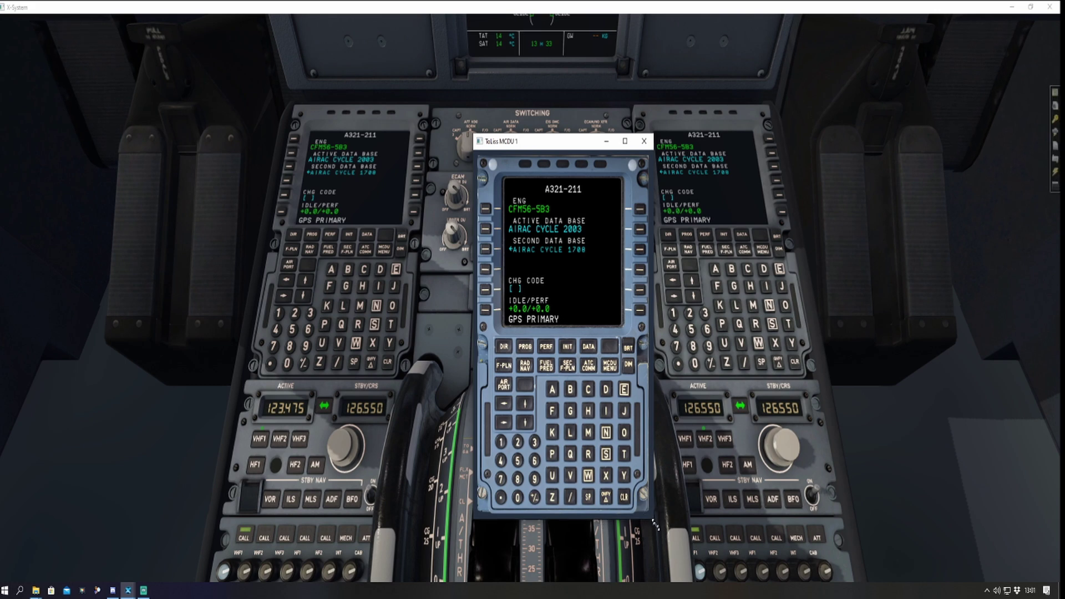
pyautogui.moveTo(655, 520); pyautogui.dragTo(656, 526)
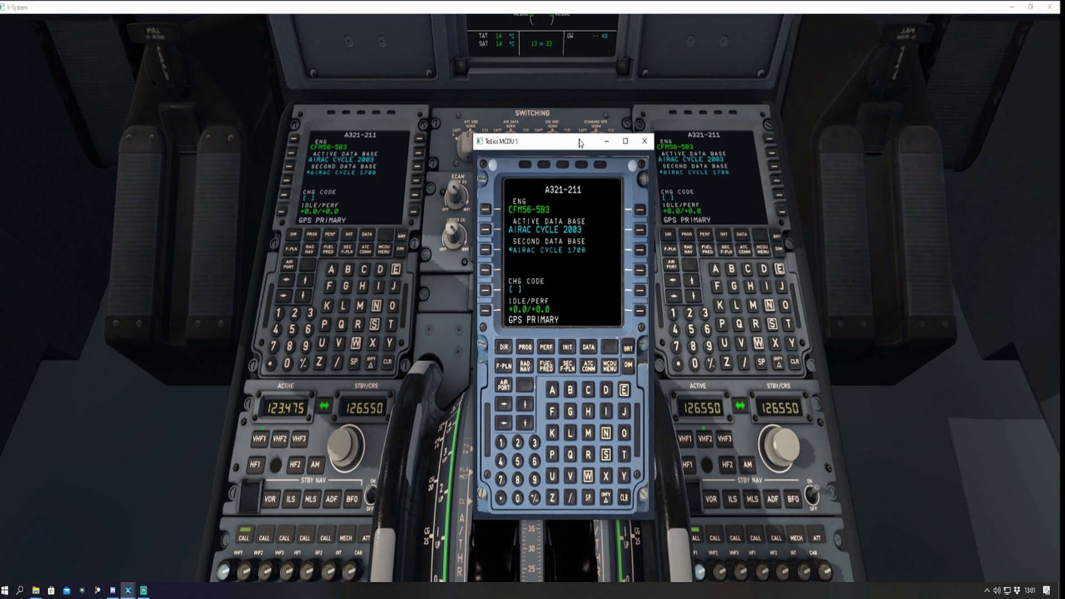
pyautogui.moveTo(581, 143); pyautogui.dragTo(556, 109)
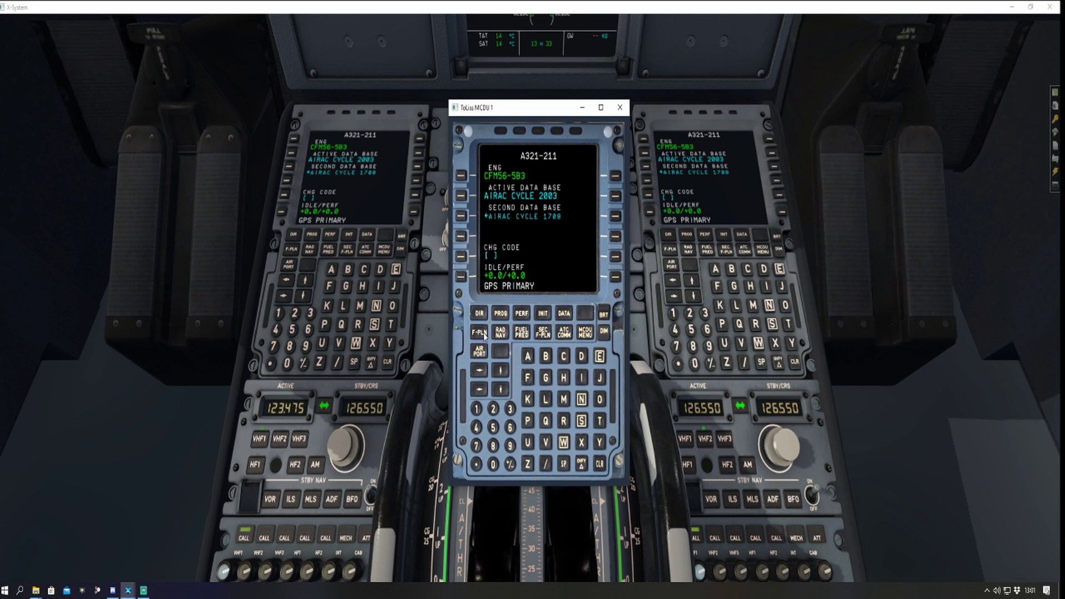
# - On the INIT page, clear GPS PRIMARY and enter route EGFF/EGCC
pyautogui.click(543, 314)
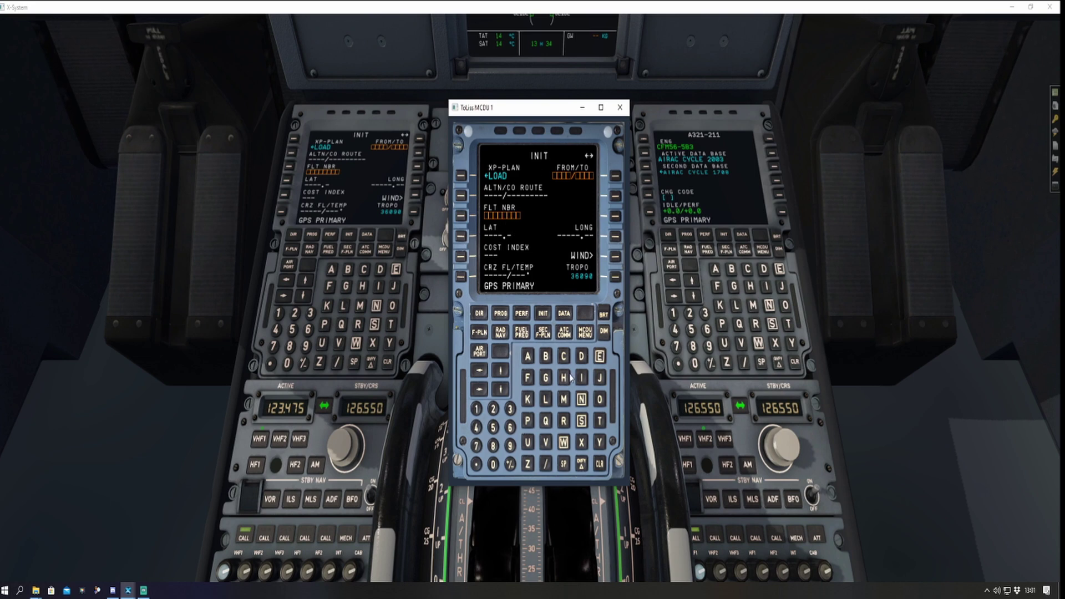
pyautogui.click(461, 277)
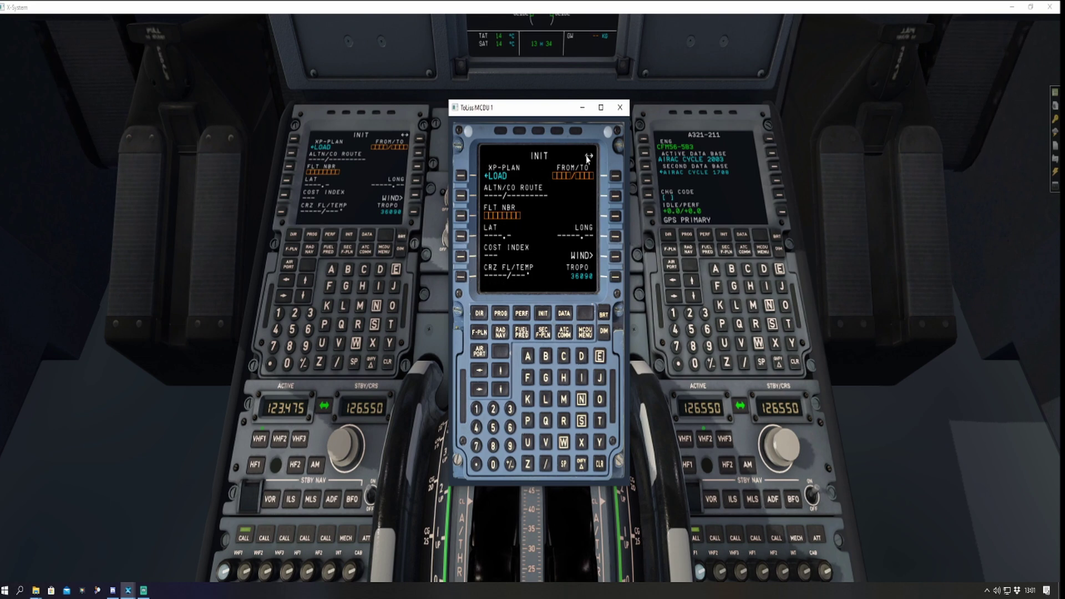
pyautogui.click(601, 355)
pyautogui.click(546, 379)
pyautogui.click(600, 360)
pyautogui.click(546, 379)
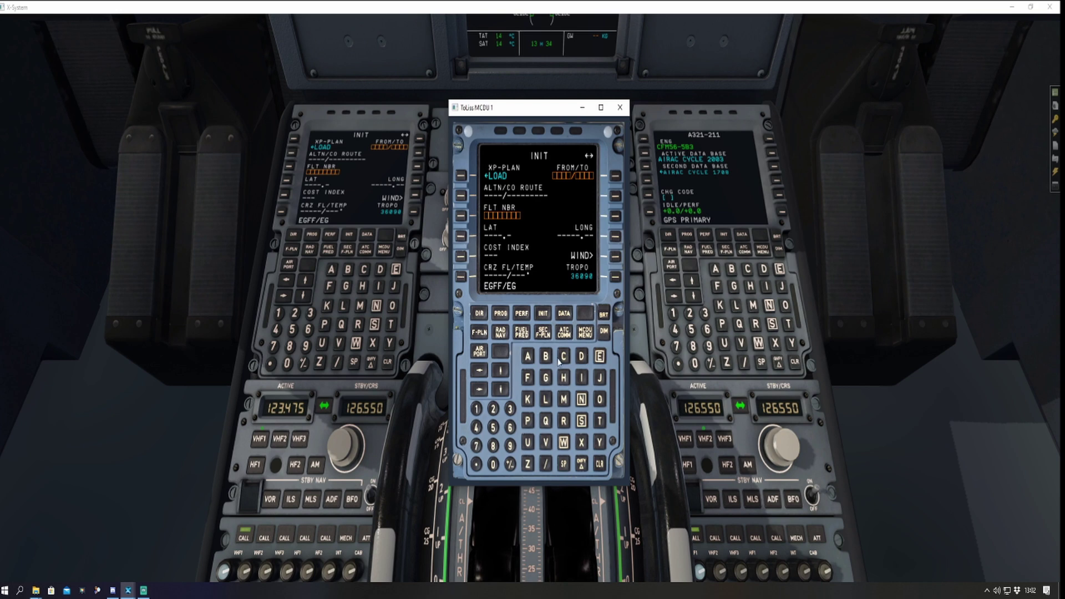
pyautogui.click(614, 178)
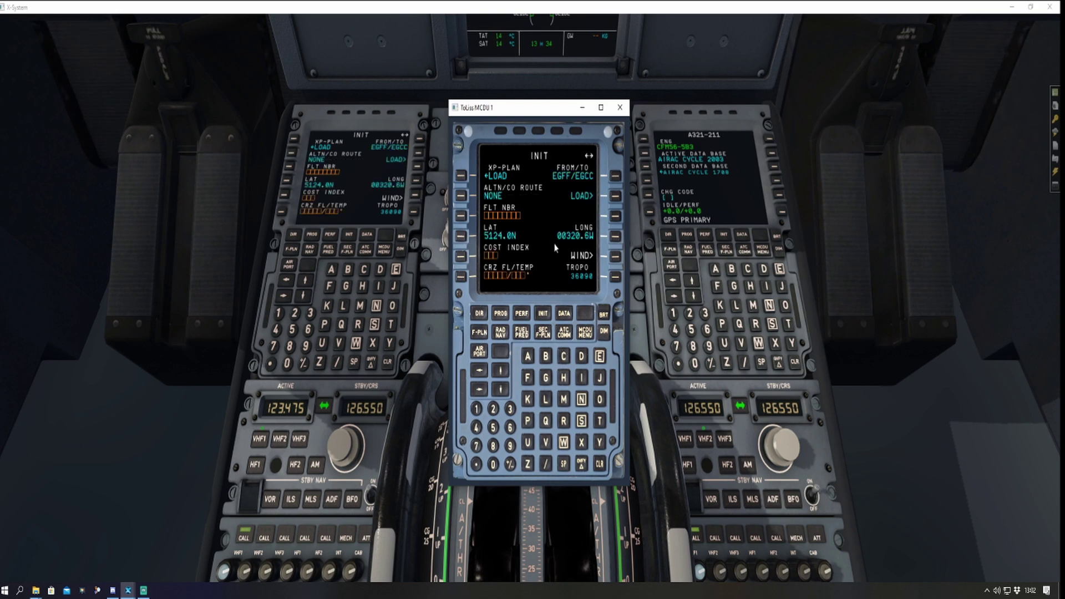
# - Enter flight number BAW2302 on the INIT page
pyautogui.click(547, 357)
pyautogui.click(528, 357)
pyautogui.click(564, 442)
pyautogui.click(493, 410)
pyautogui.click(510, 409)
pyautogui.click(493, 464)
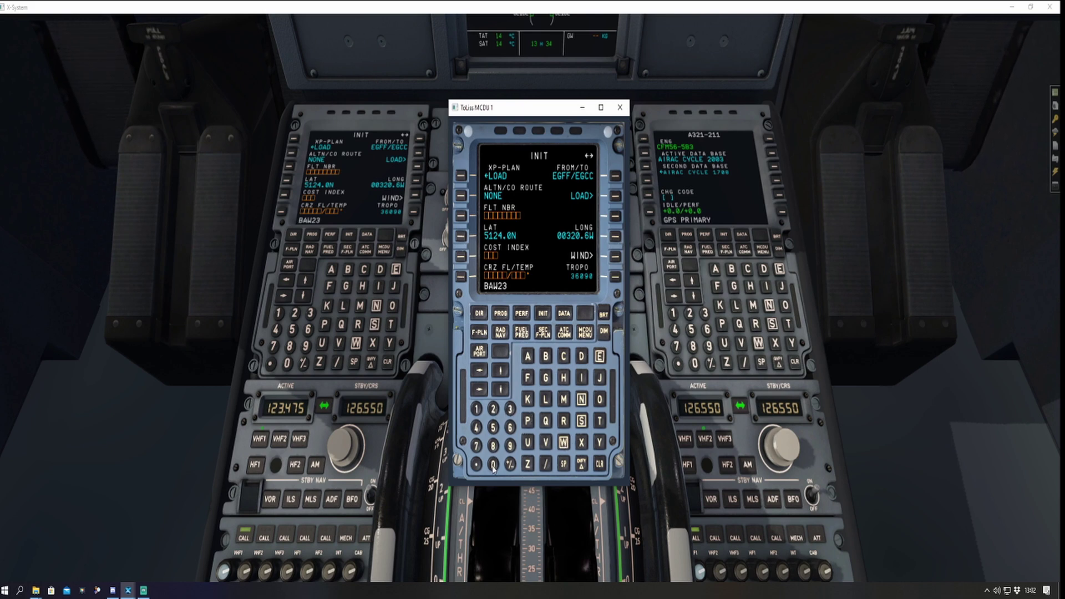
pyautogui.click(493, 411)
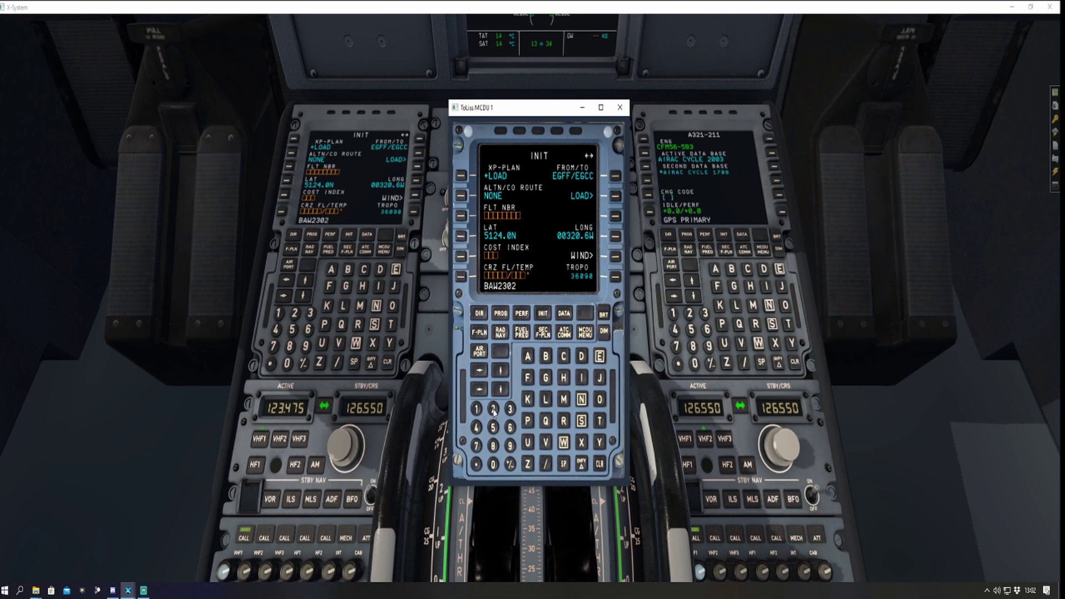
pyautogui.click(462, 218)
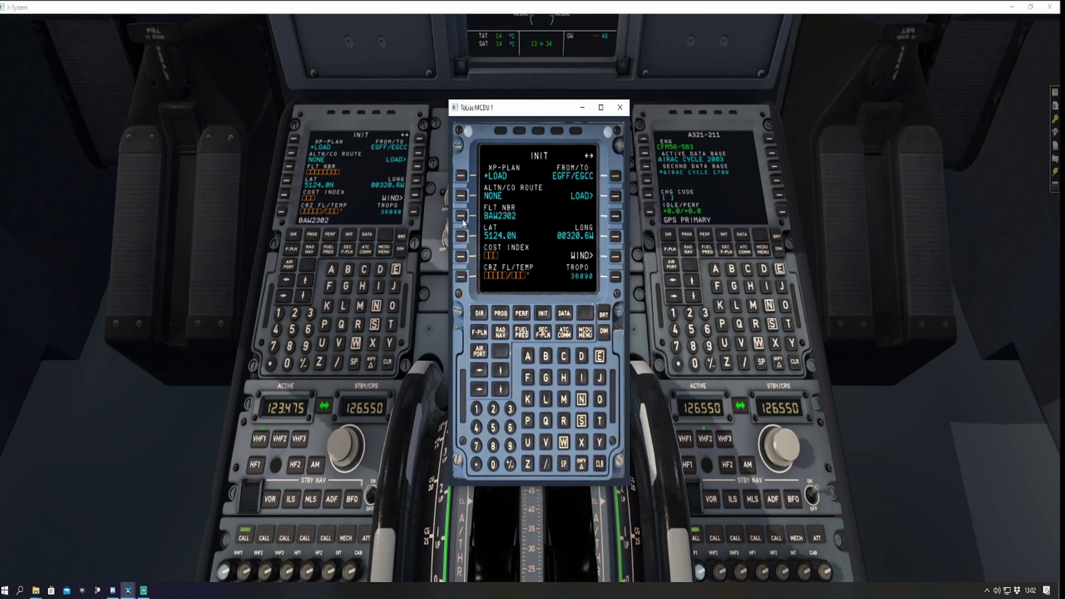
# - Set cost index 18 and cruise level FL280
pyautogui.click(476, 409)
pyautogui.click(493, 445)
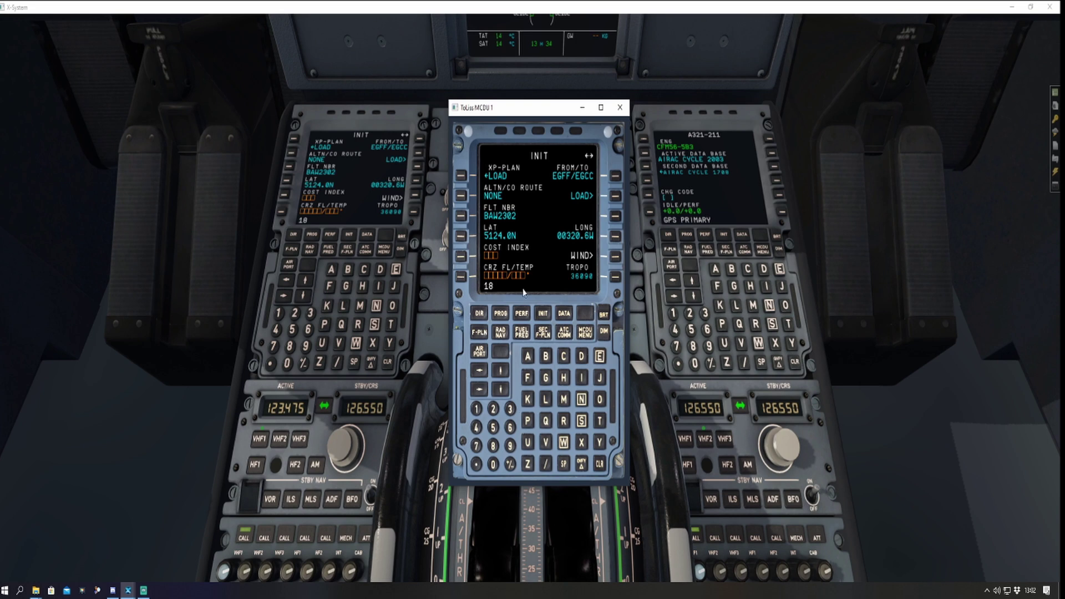
pyautogui.click(462, 259)
pyautogui.click(493, 445)
pyautogui.click(493, 465)
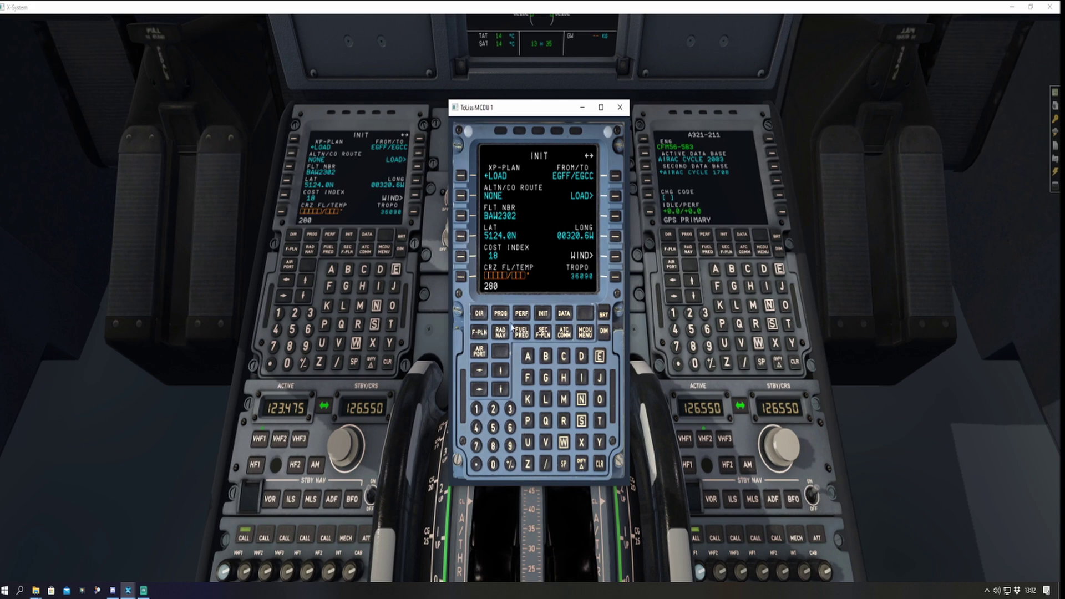
pyautogui.click(461, 279)
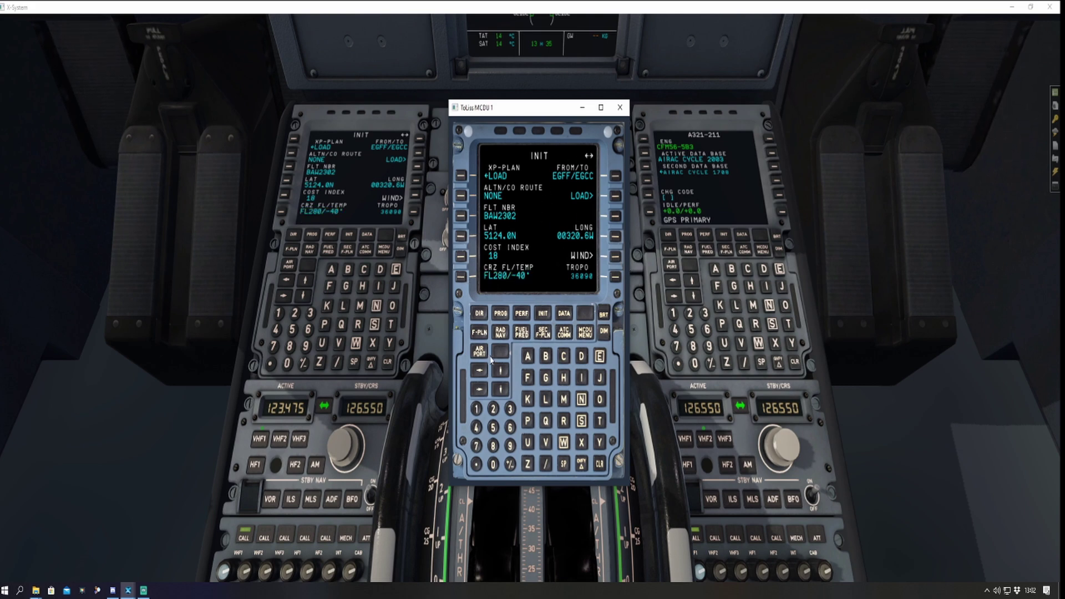
# - Show the fuel and weight INIT page and open the ToLiss ISCS window beside the MCDU
pyautogui.click(482, 391)
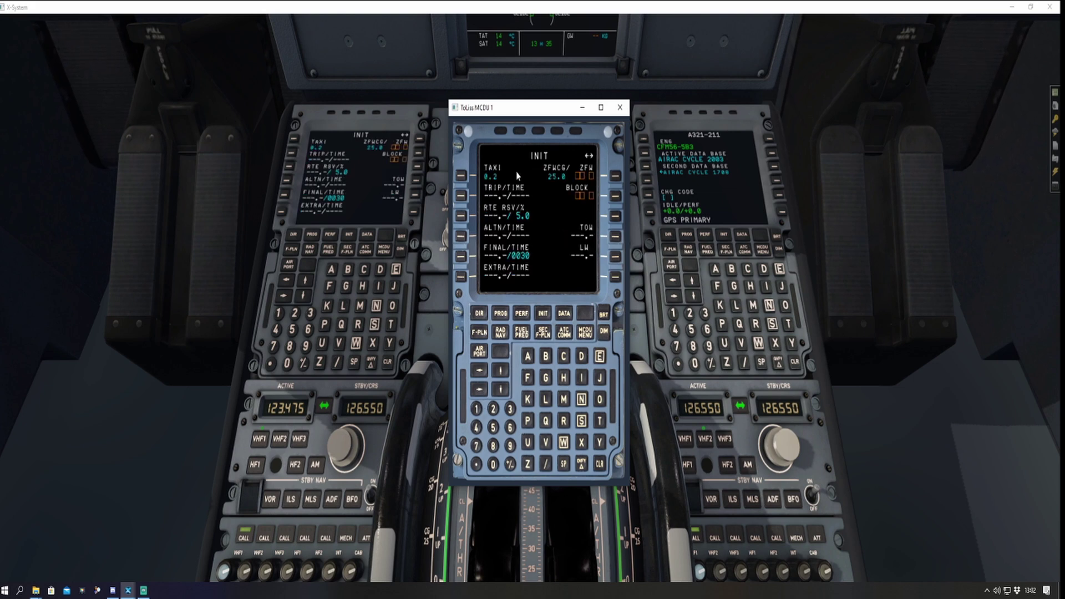
pyautogui.moveTo(545, 111); pyautogui.dragTo(811, 97)
pyautogui.click(112, 22)
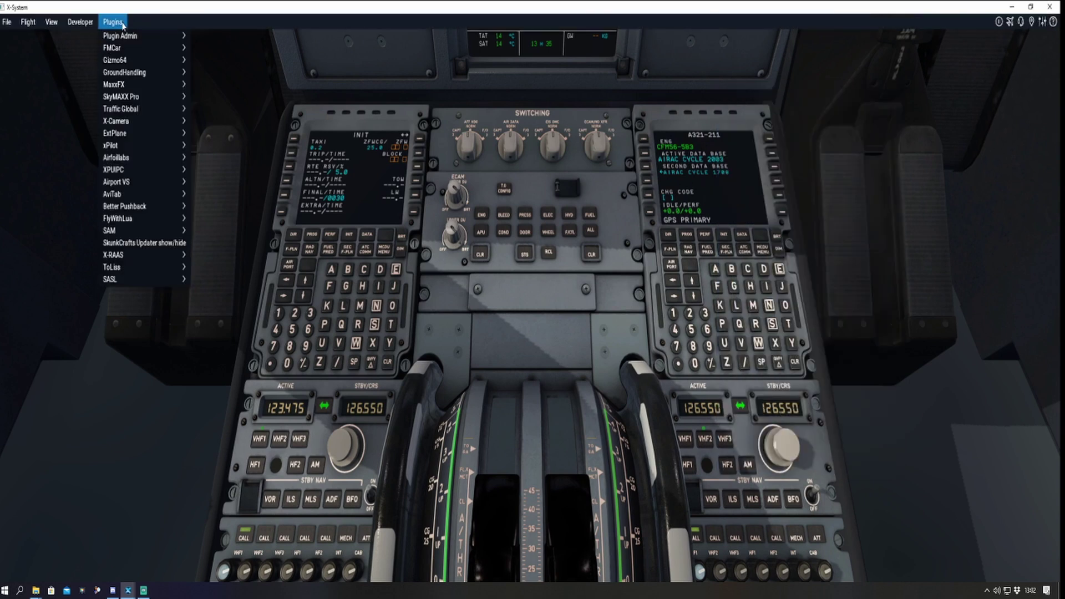
pyautogui.moveTo(138, 268)
pyautogui.click(210, 270)
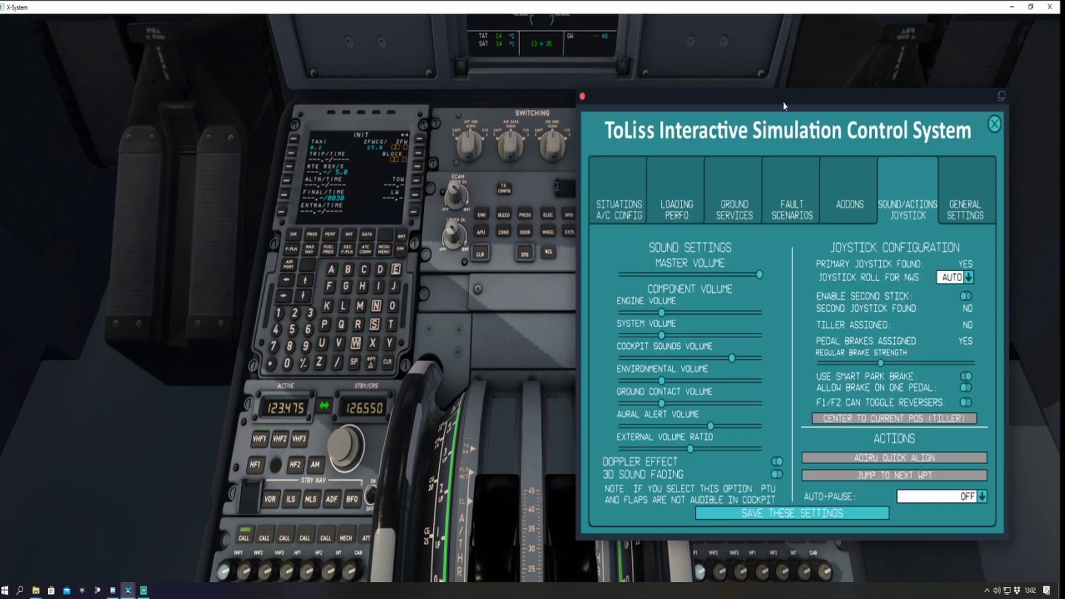
pyautogui.moveTo(784, 106); pyautogui.dragTo(247, 150)
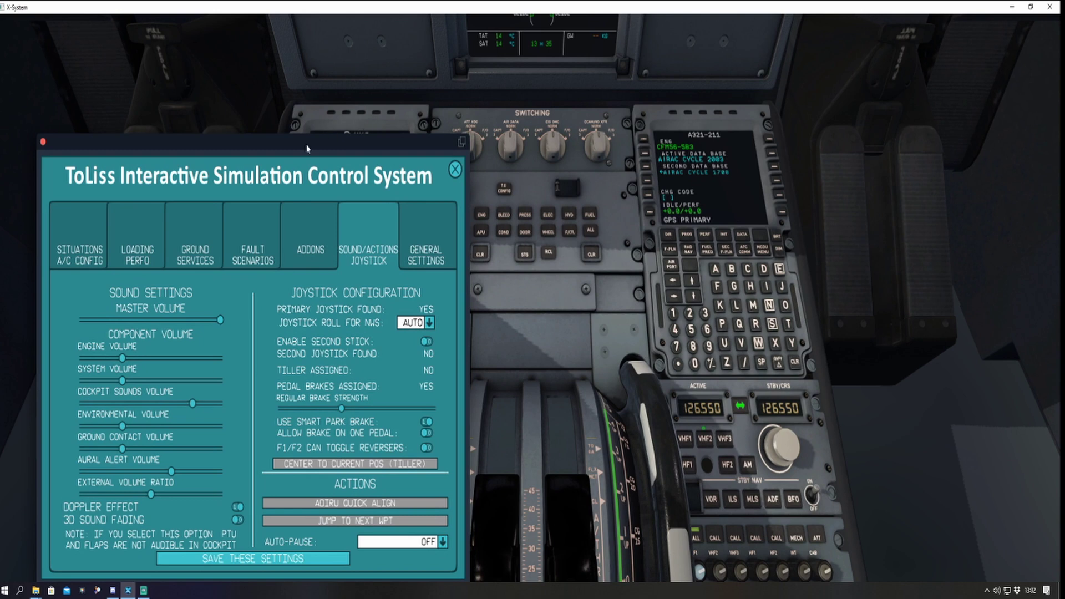
pyautogui.moveTo(300, 146); pyautogui.dragTo(431, 83)
pyautogui.moveTo(819, 88); pyautogui.dragTo(817, 98)
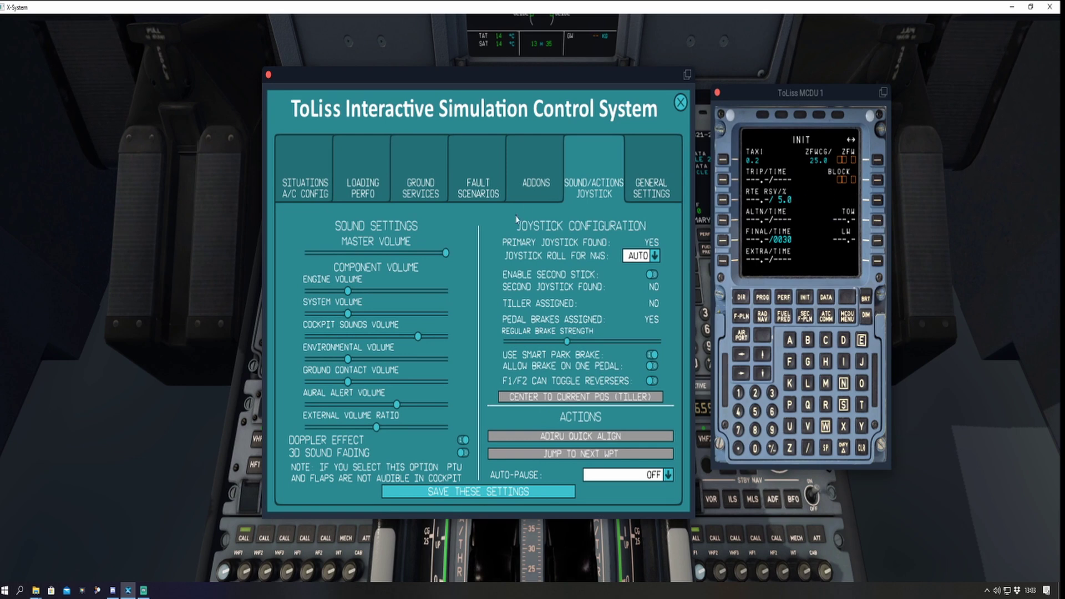
# - Show the Loading Perfo figures, keep ACTIVE as flight plan source, and return to INIT B
pyautogui.click(360, 185)
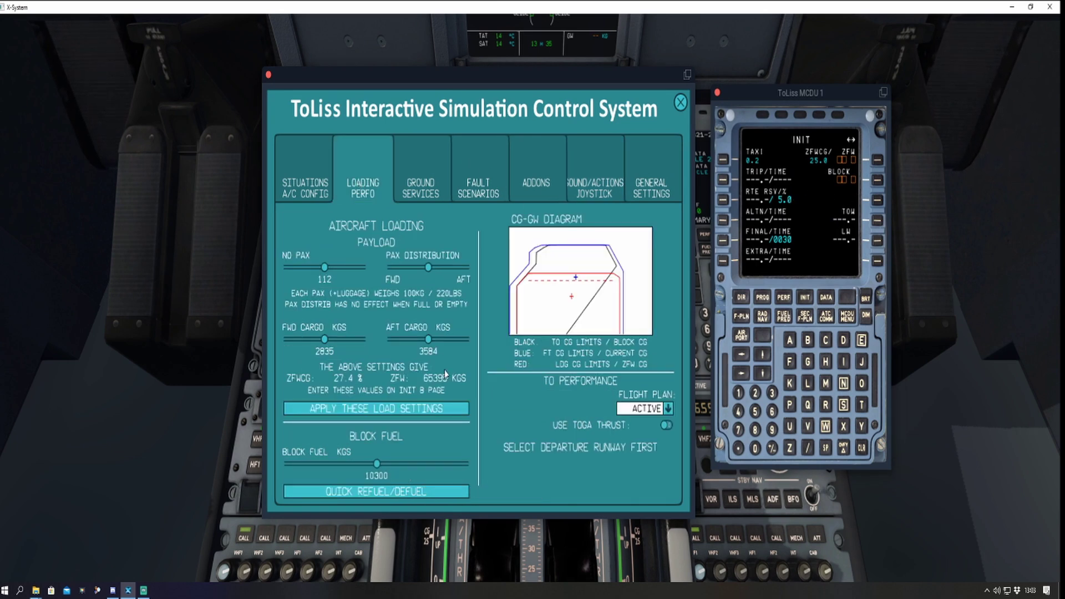
pyautogui.click(669, 410)
pyautogui.click(669, 413)
pyautogui.click(809, 299)
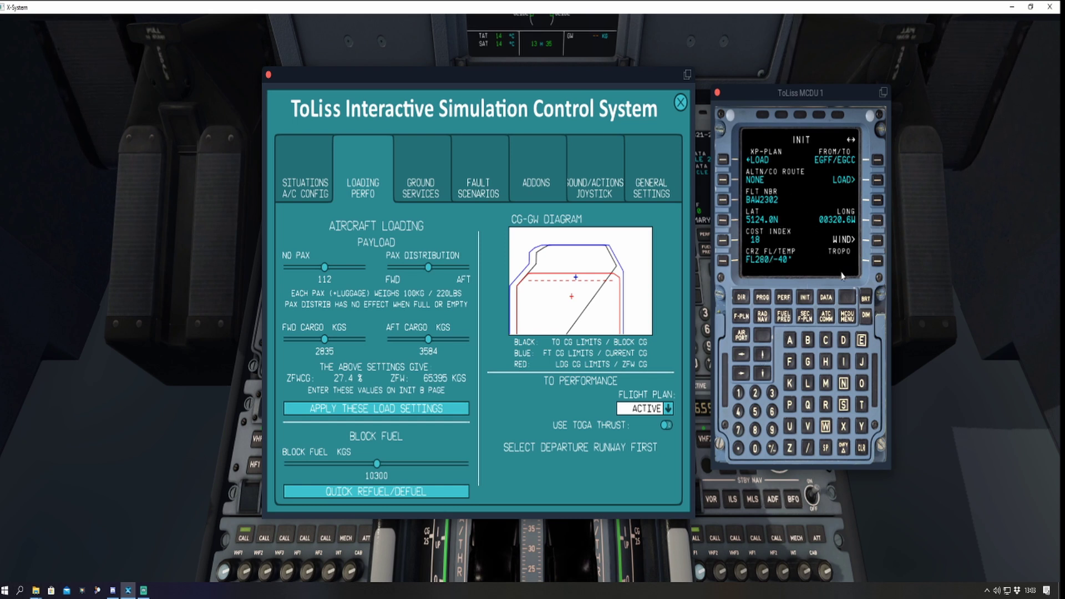
pyautogui.click(784, 302)
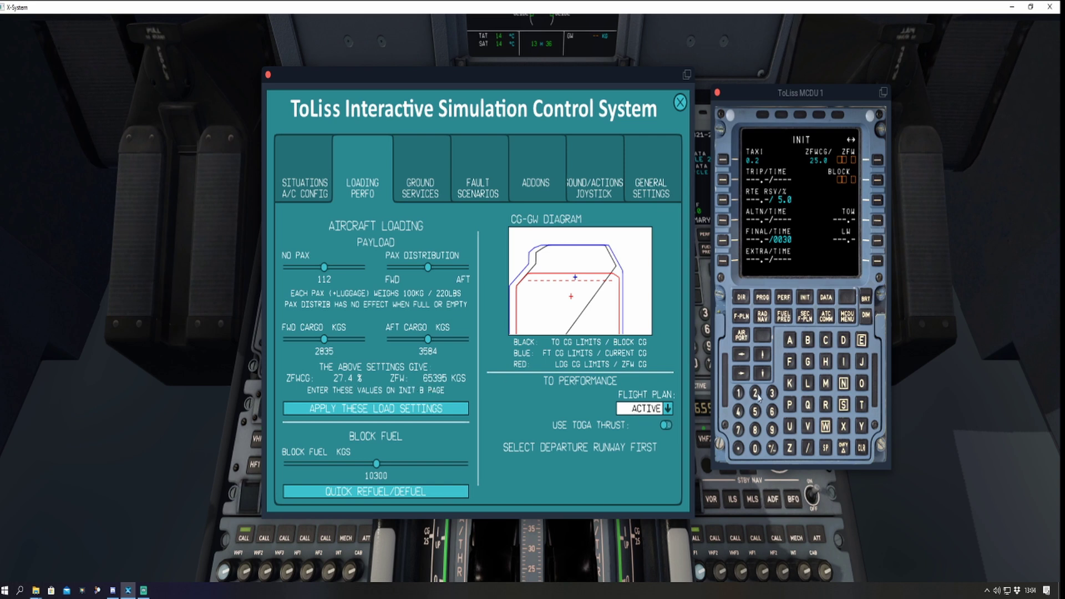
# - Enter ZFWCG/ZFW 27.4/65.3 at LSK 1R
pyautogui.click(738, 431)
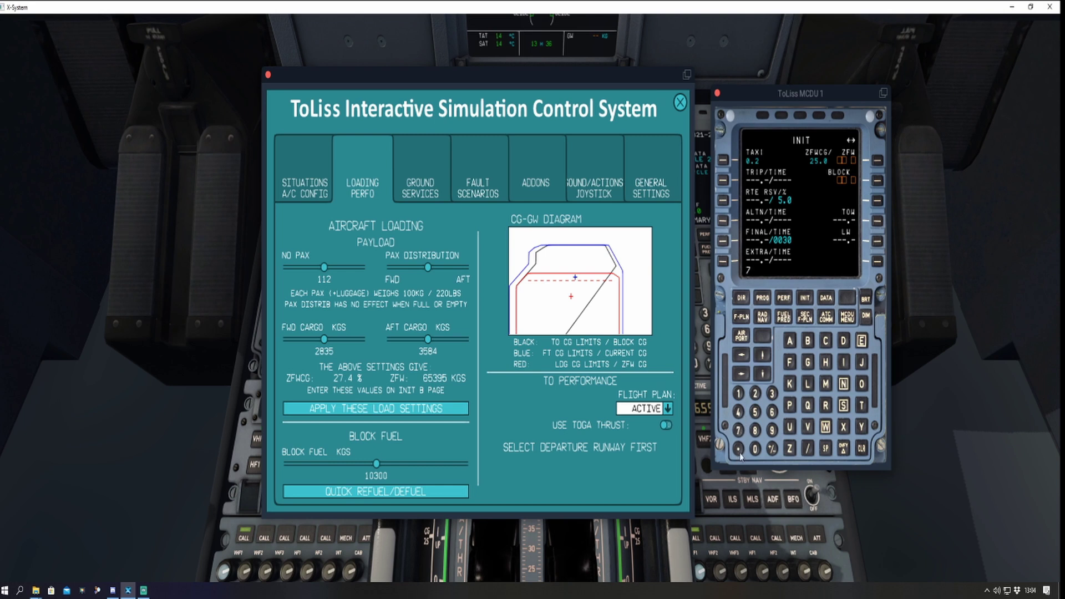
pyautogui.click(861, 449)
pyautogui.click(757, 393)
pyautogui.click(739, 413)
pyautogui.click(772, 412)
pyautogui.click(755, 414)
pyautogui.click(739, 449)
pyautogui.click(772, 393)
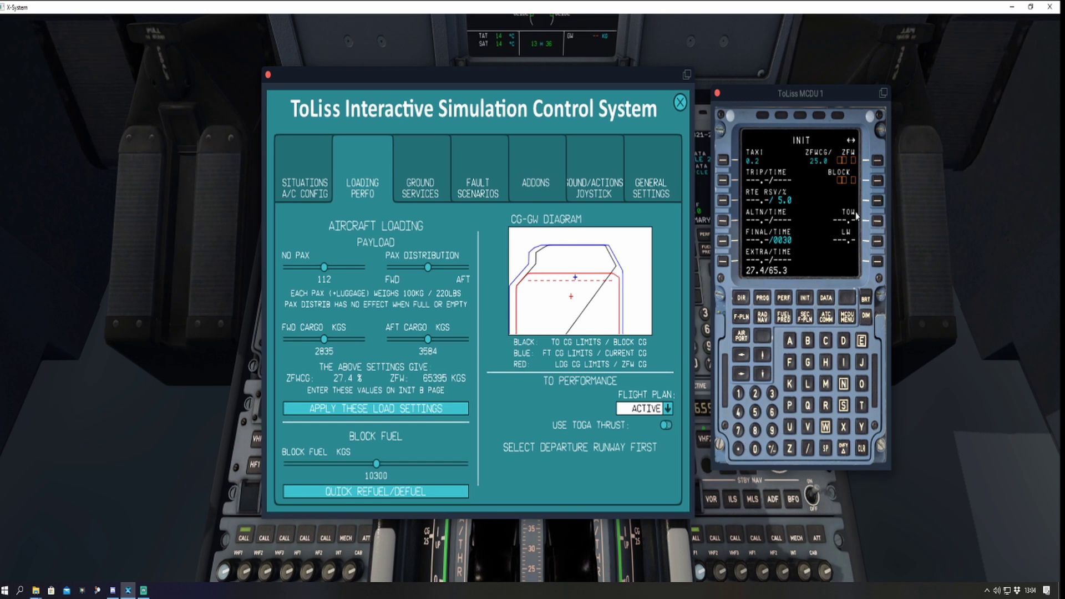
pyautogui.click(878, 161)
# - Enter block fuel 10.3 at LSK 2R
pyautogui.click(739, 394)
pyautogui.click(756, 451)
pyautogui.click(738, 450)
pyautogui.click(878, 182)
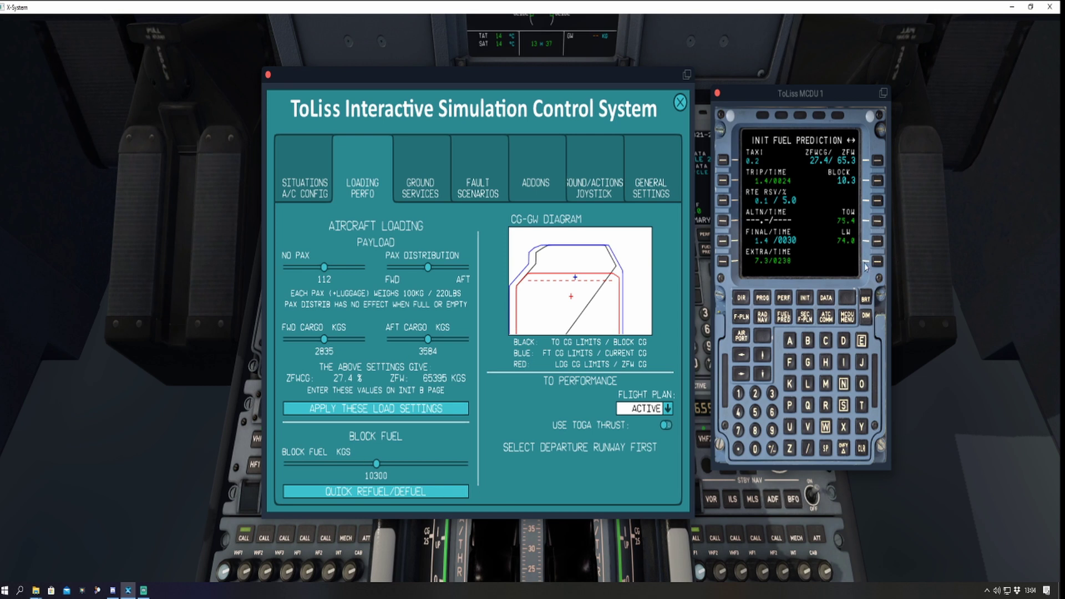
# - Choose EGFF runway 30 with the BCN1A SID and insert the temporary flight plan
pyautogui.click(742, 318)
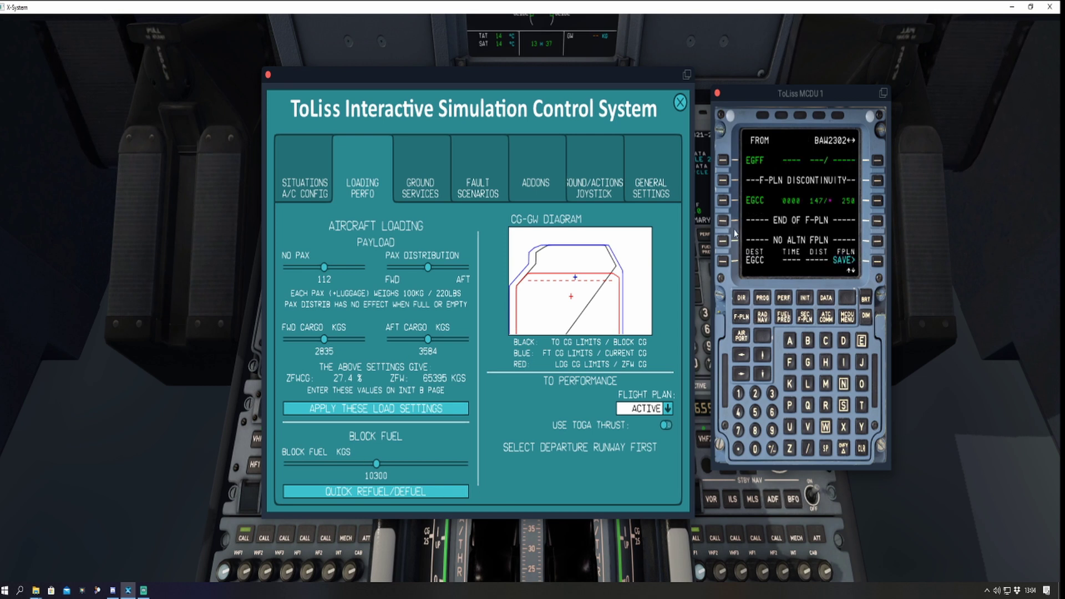
pyautogui.click(725, 162)
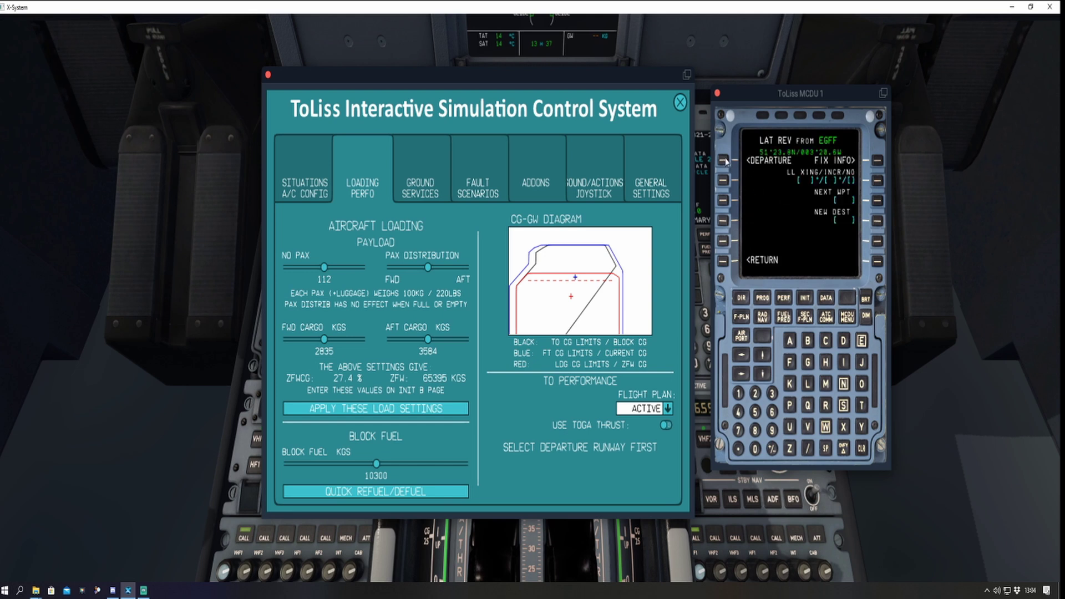
pyautogui.click(724, 161)
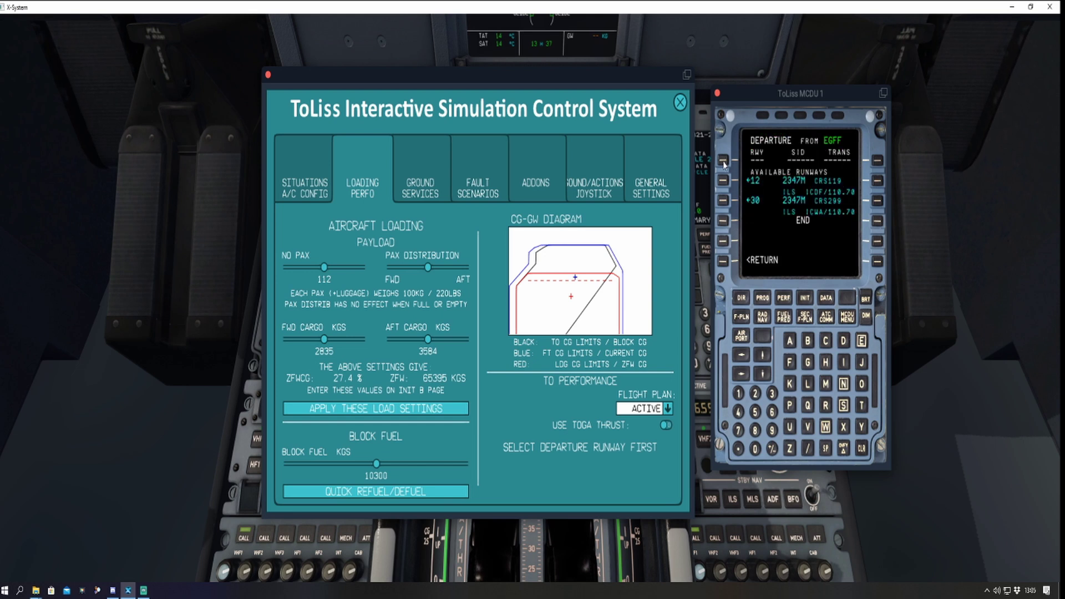
pyautogui.click(723, 201)
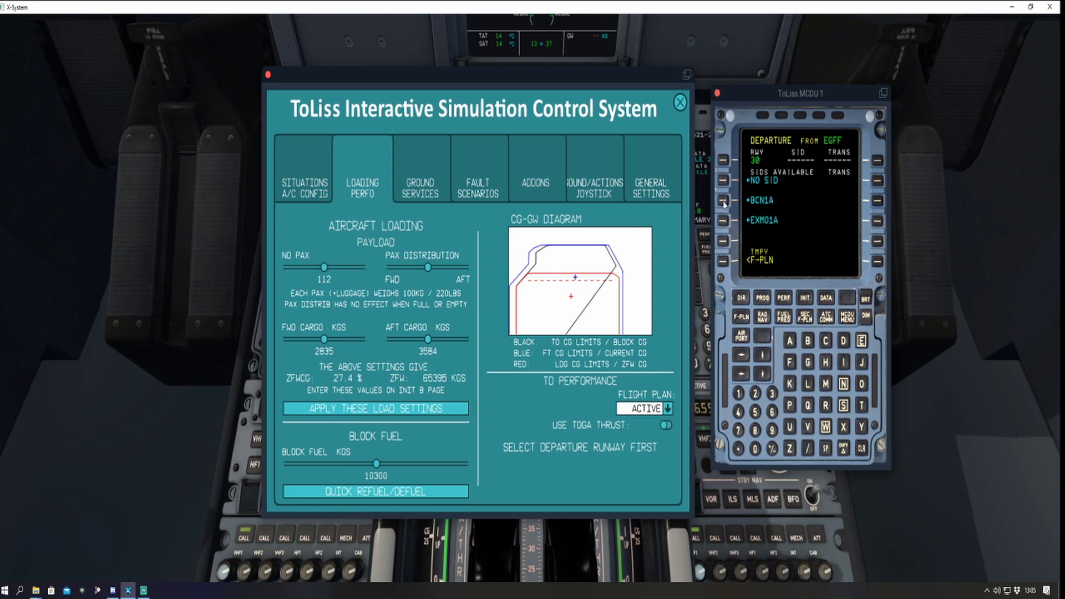
pyautogui.click(723, 202)
pyautogui.click(723, 262)
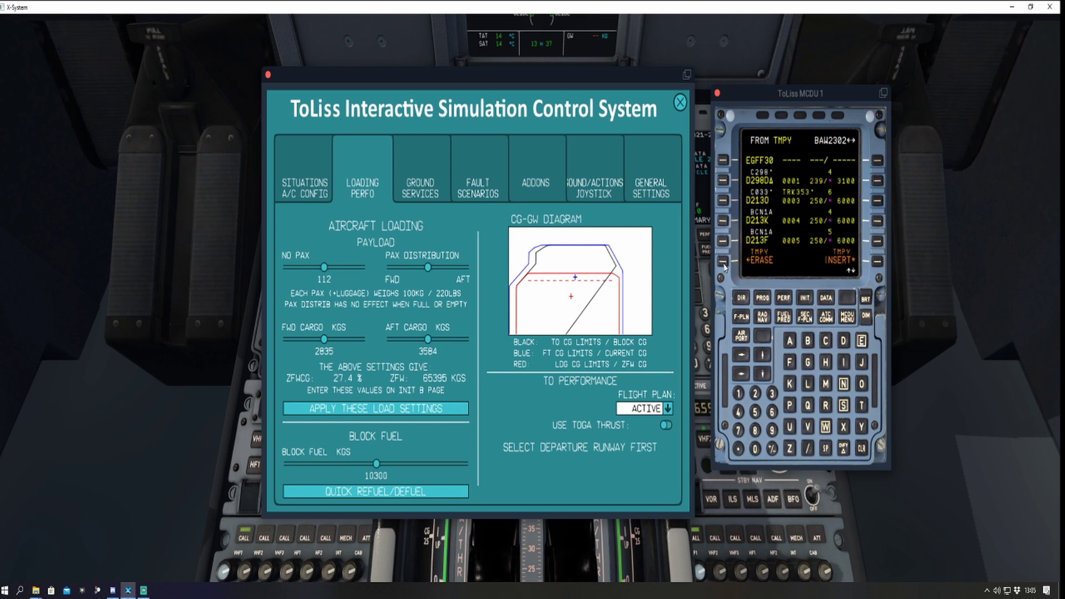
pyautogui.click(877, 262)
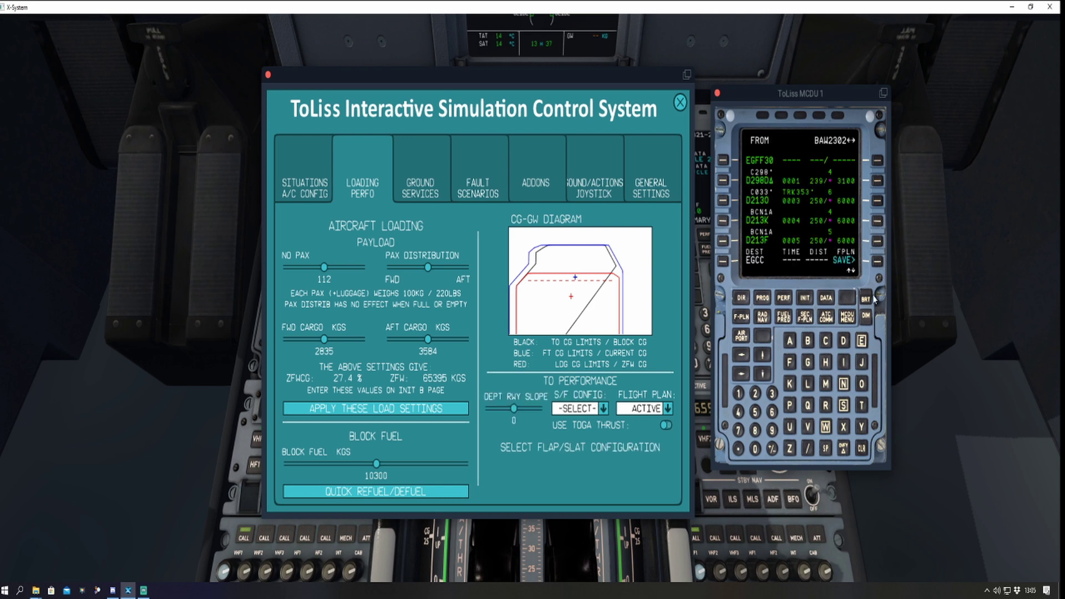
# - Choose flap/slat configuration 2 and enter V1 131, VR 146 and V2 150
pyautogui.click(605, 410)
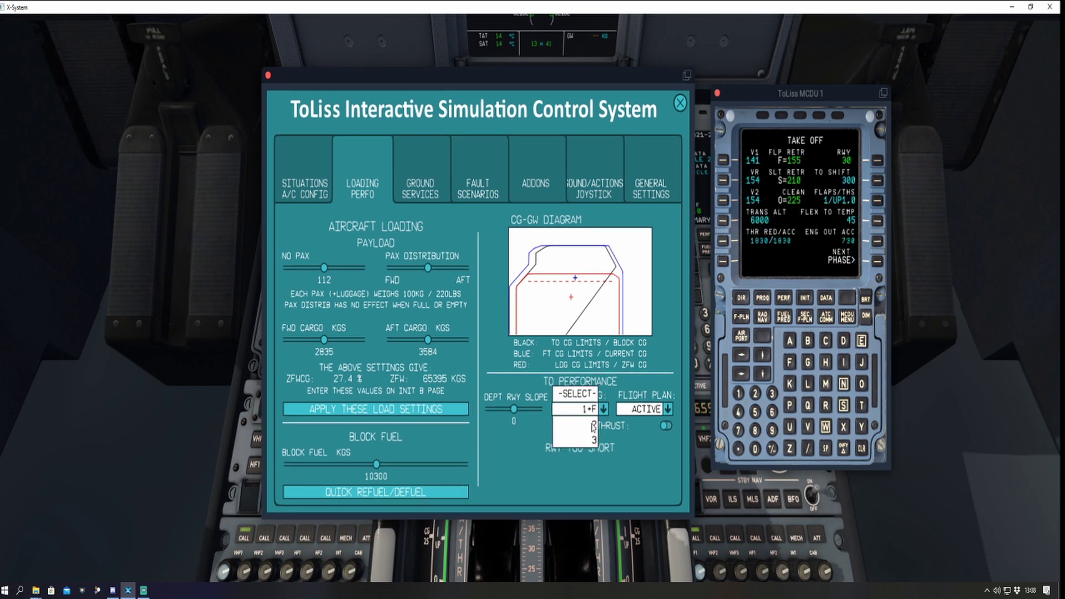
pyautogui.click(609, 442)
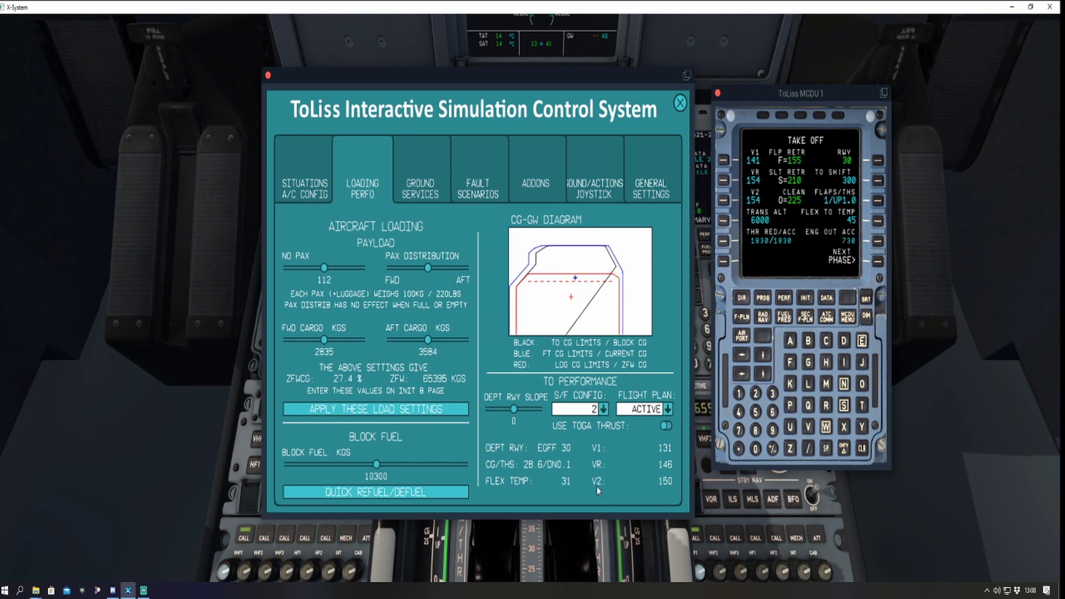
pyautogui.click(773, 394)
pyautogui.click(738, 393)
pyautogui.click(723, 161)
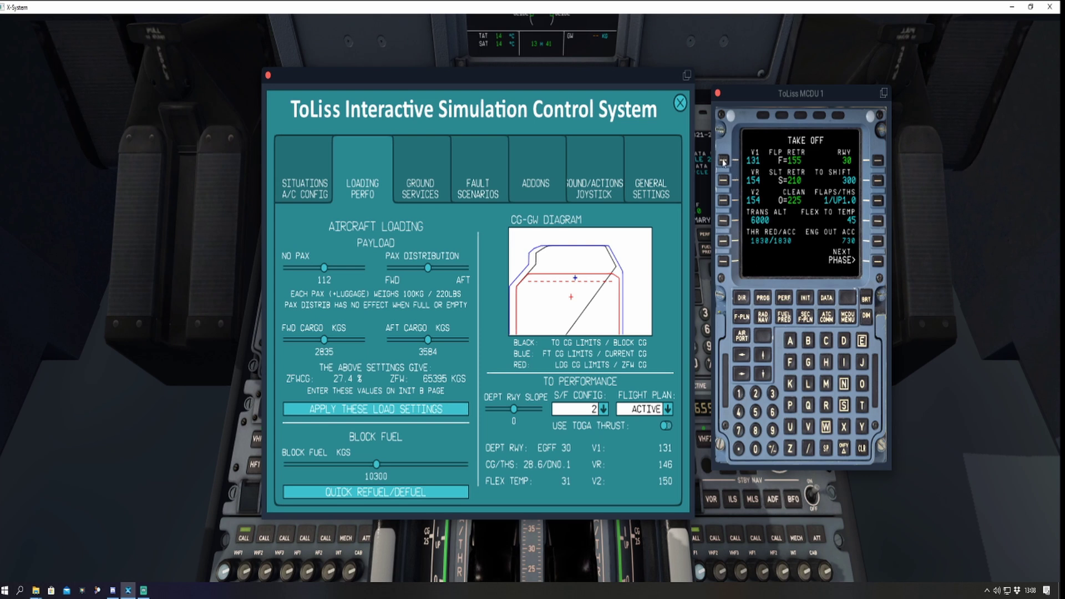
pyautogui.click(739, 393)
pyautogui.click(738, 412)
pyautogui.click(772, 411)
pyautogui.click(725, 180)
pyautogui.click(739, 393)
pyautogui.click(756, 411)
pyautogui.click(756, 449)
pyautogui.click(724, 201)
# - Set FLAPS/THS to 1/DN0.1 and flex takeoff temperature 31
pyautogui.click(739, 393)
pyautogui.click(809, 450)
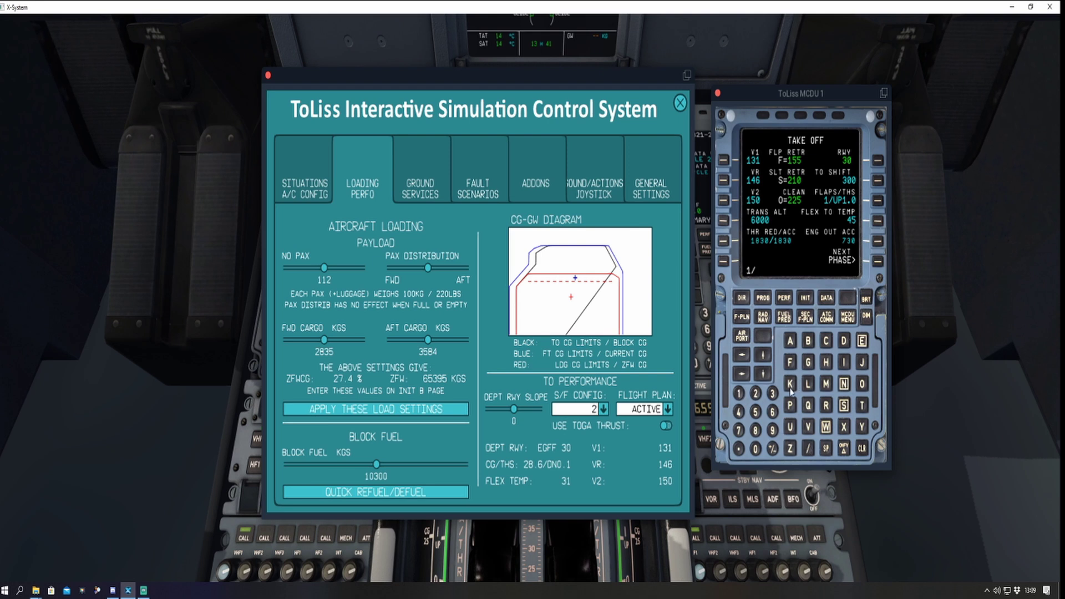
pyautogui.click(844, 386)
pyautogui.click(844, 340)
pyautogui.click(844, 385)
pyautogui.click(756, 449)
pyautogui.click(738, 448)
pyautogui.click(740, 393)
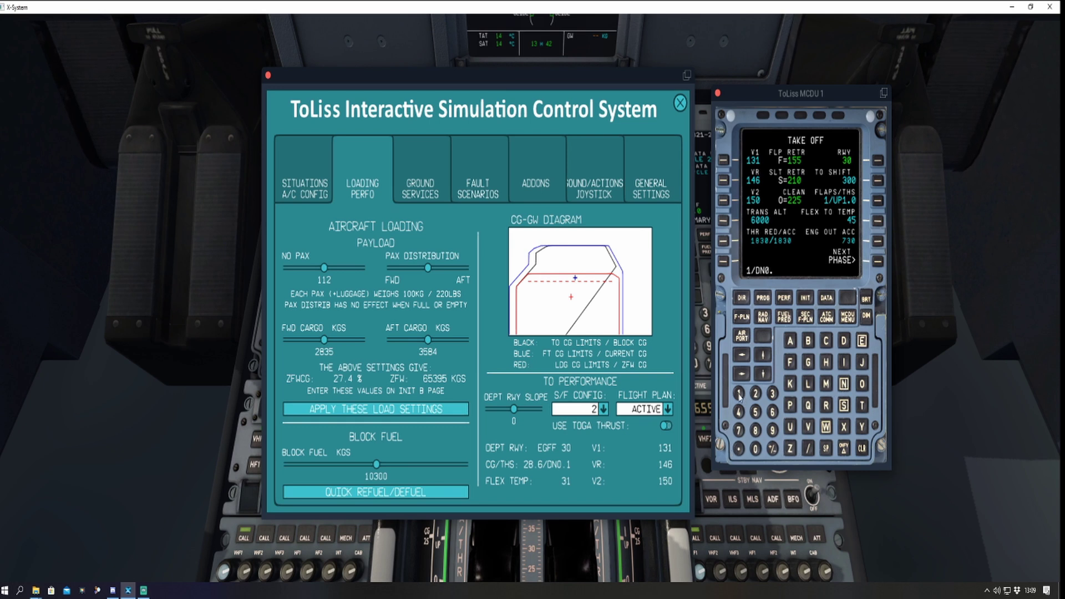
pyautogui.click(879, 202)
pyautogui.click(773, 394)
pyautogui.click(738, 394)
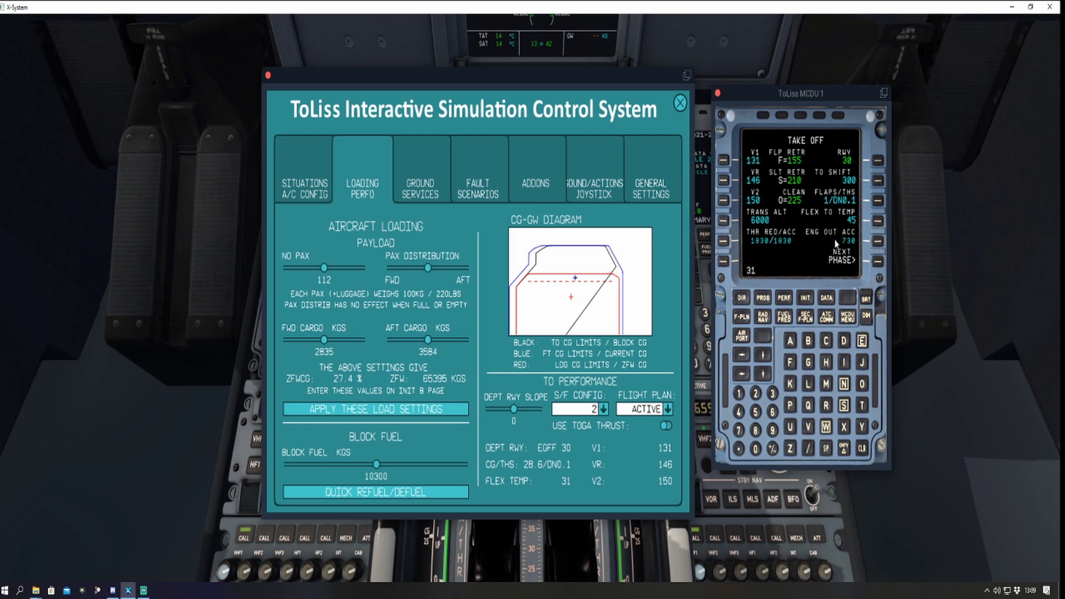
pyautogui.click(880, 223)
# - Close the loading window, use a popped-out ND for rose mode and FCU altitude 6000, then close it
pyautogui.click(680, 103)
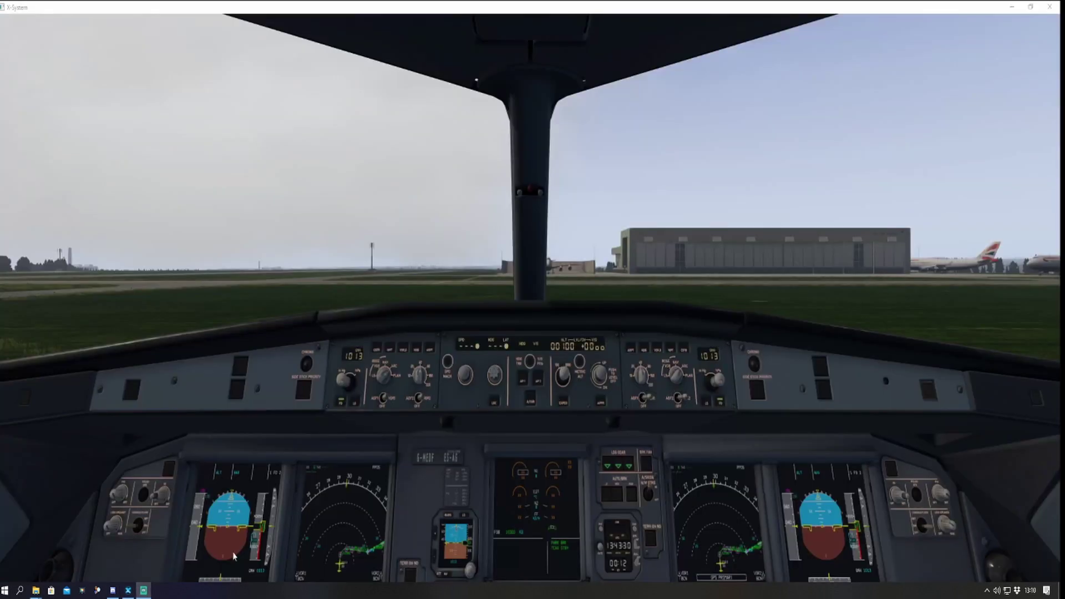
pyautogui.click(346, 524)
pyautogui.moveTo(313, 293); pyautogui.dragTo(162, 112)
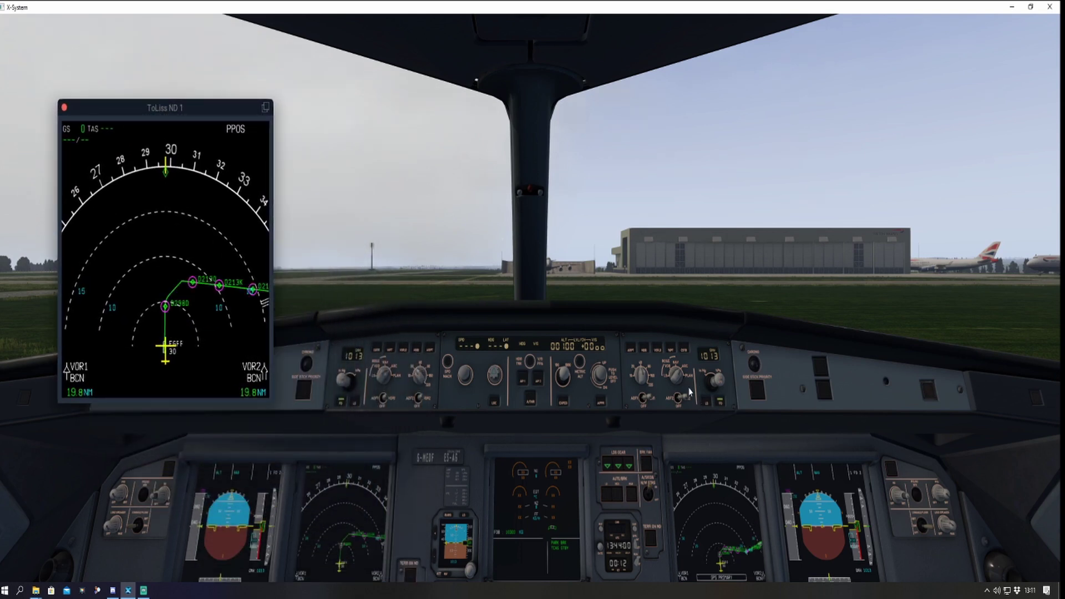
pyautogui.scroll(-1, 674, 380)
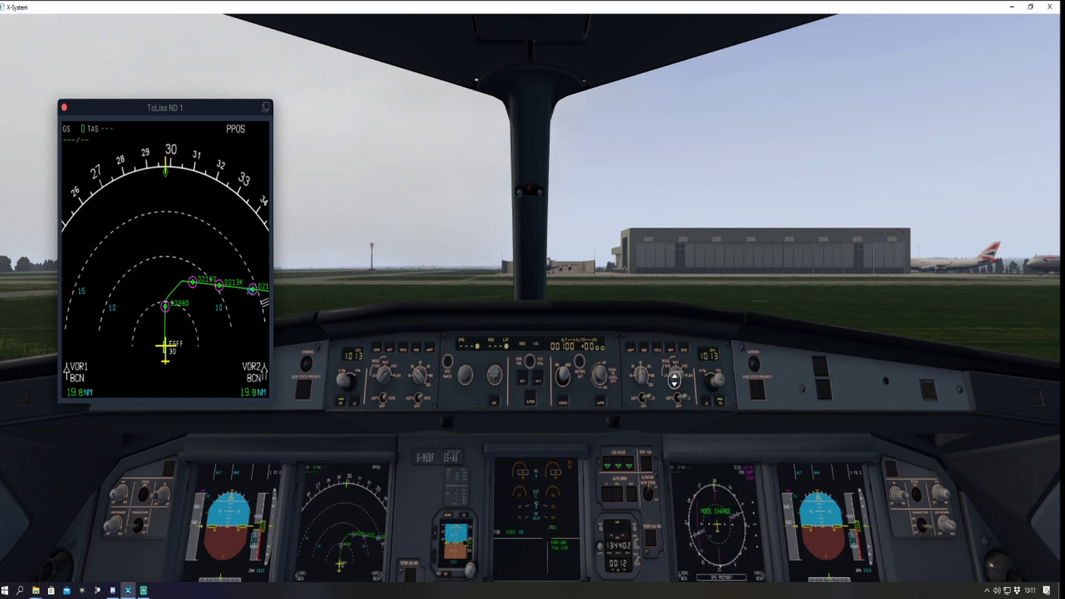
pyautogui.scroll(1, 677, 379)
pyautogui.scroll(-1, 678, 378)
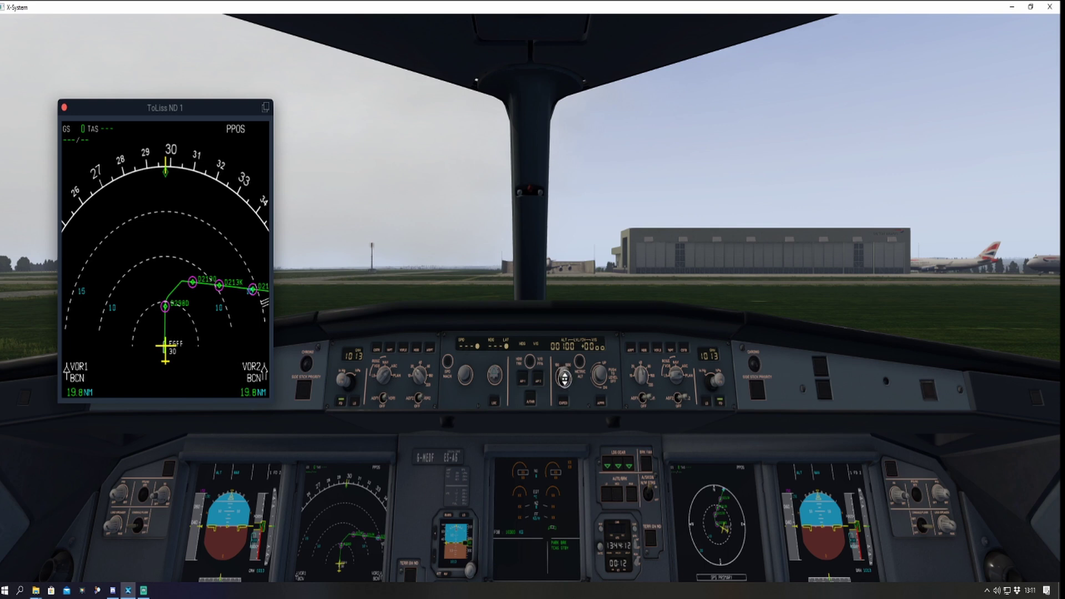
pyautogui.scroll(15, 564, 379)
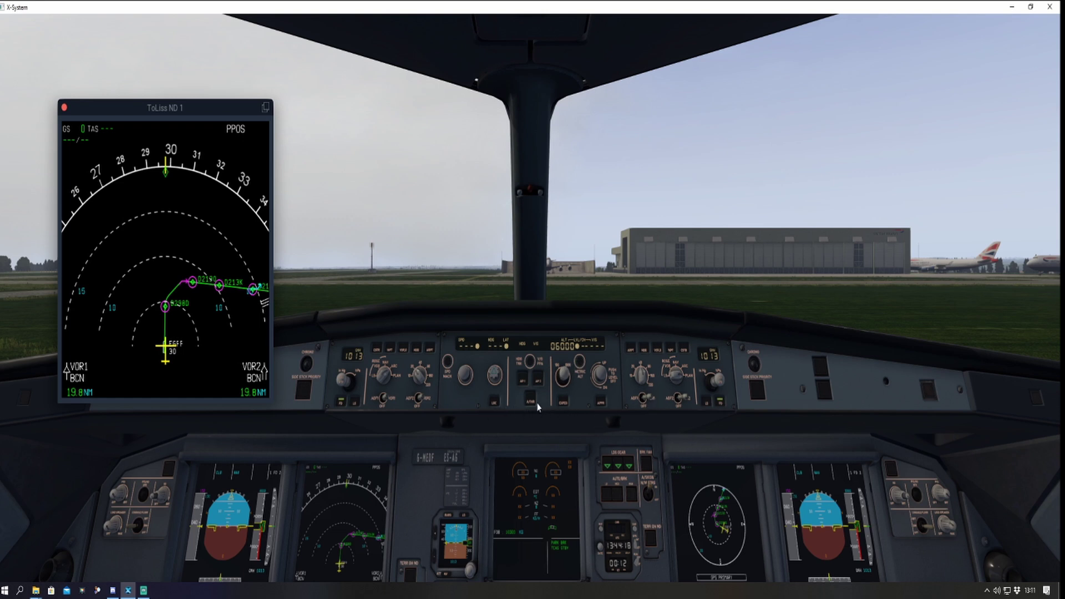
pyautogui.click(194, 235)
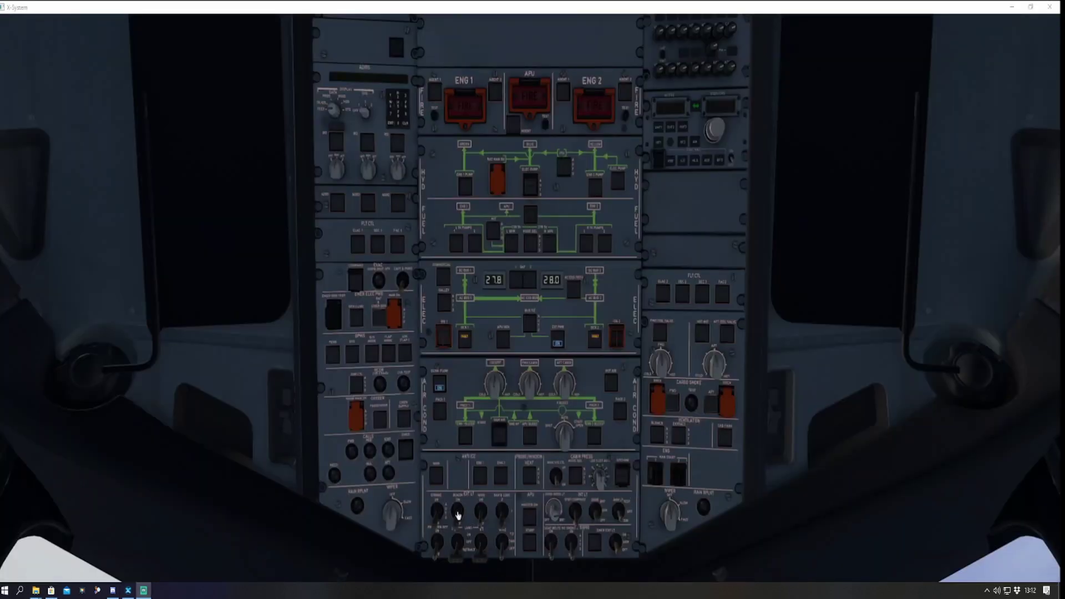
# - Switch the APU master on and start the APU
pyautogui.click(459, 515)
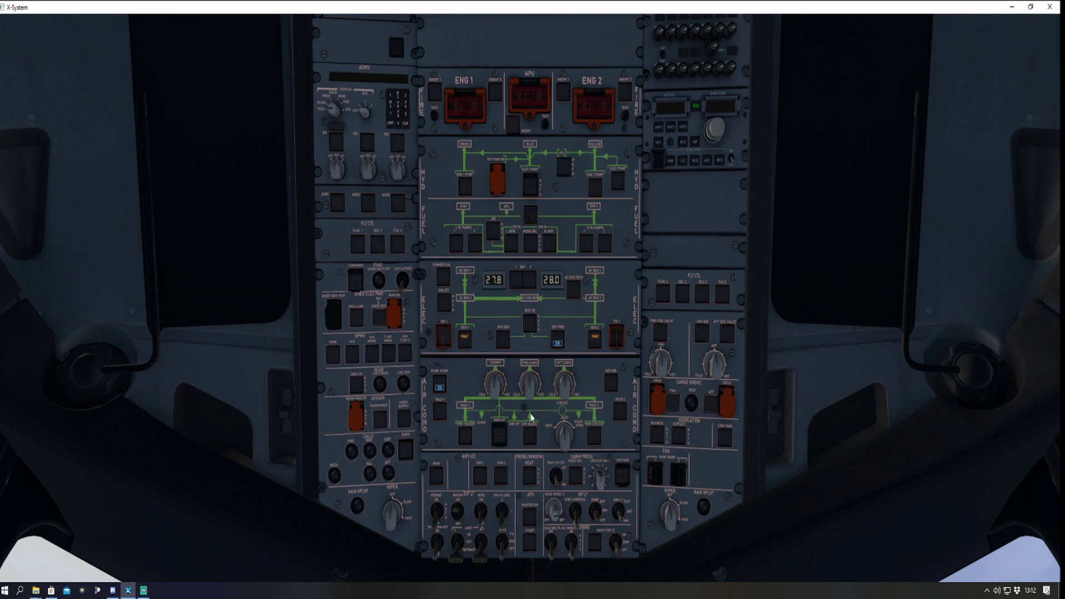
pyautogui.click(531, 520)
pyautogui.click(532, 546)
# - Pop out the system display's APU page and move it aside
pyautogui.press('KP_1')
pyautogui.click(552, 254)
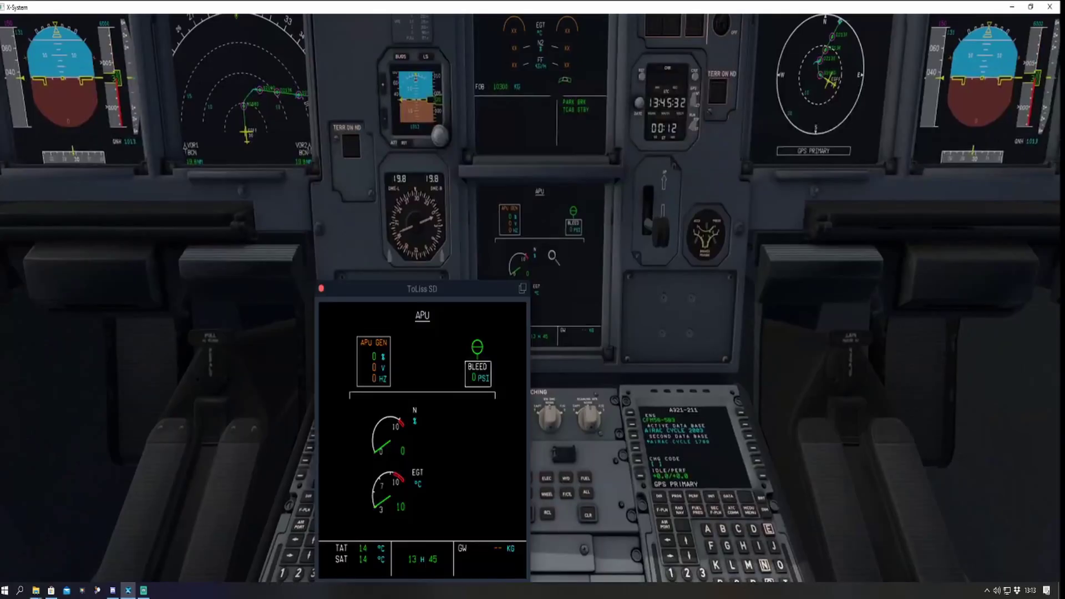
pyautogui.moveTo(410, 288); pyautogui.dragTo(199, 147)
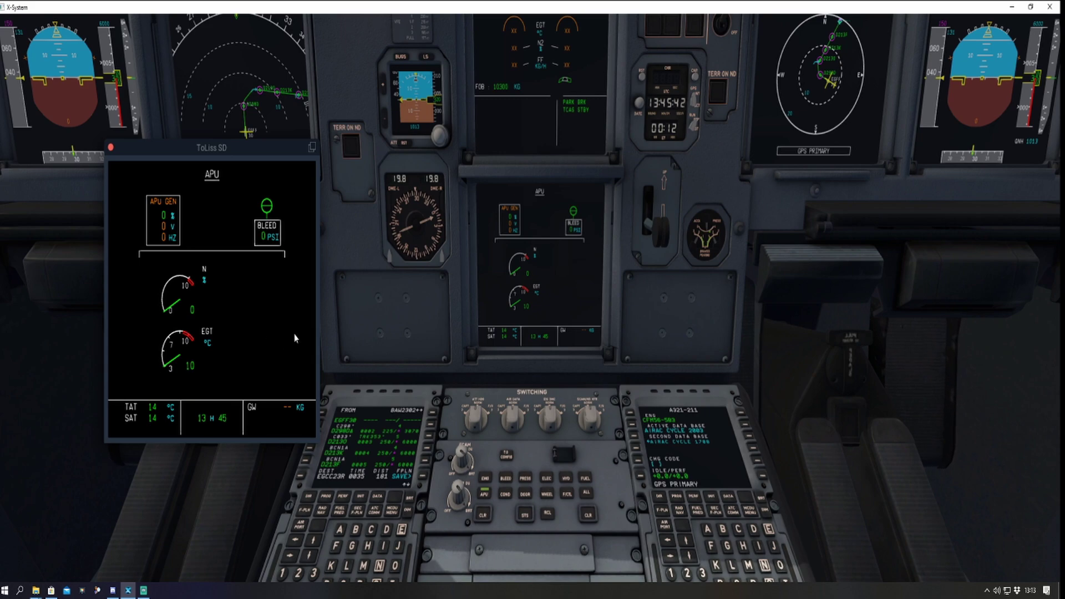
pyautogui.press('KP_2')
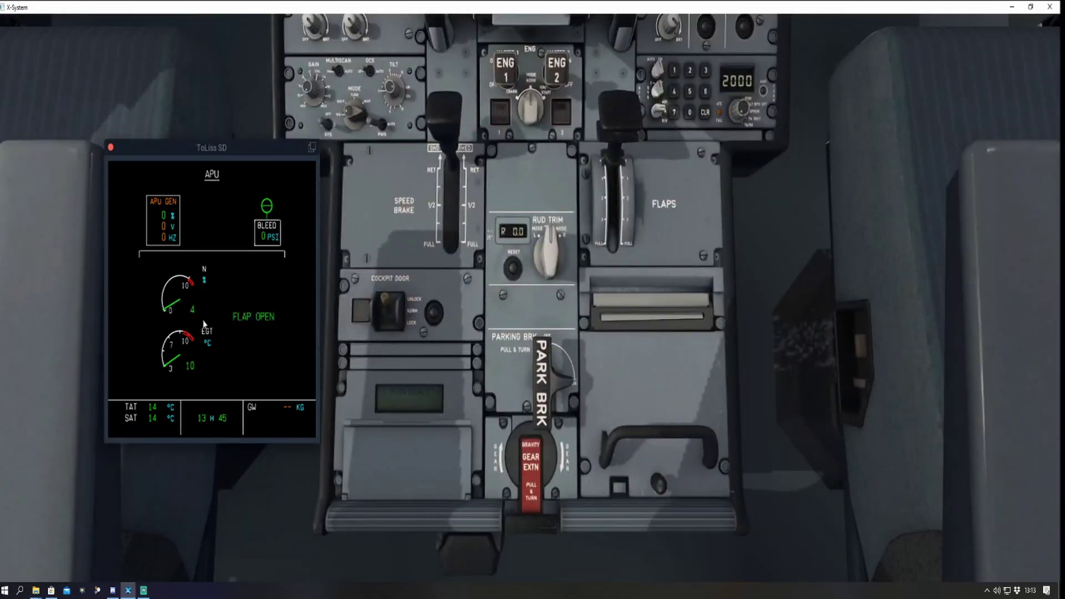
pyautogui.press('KP_8')
pyautogui.press('KP_8')
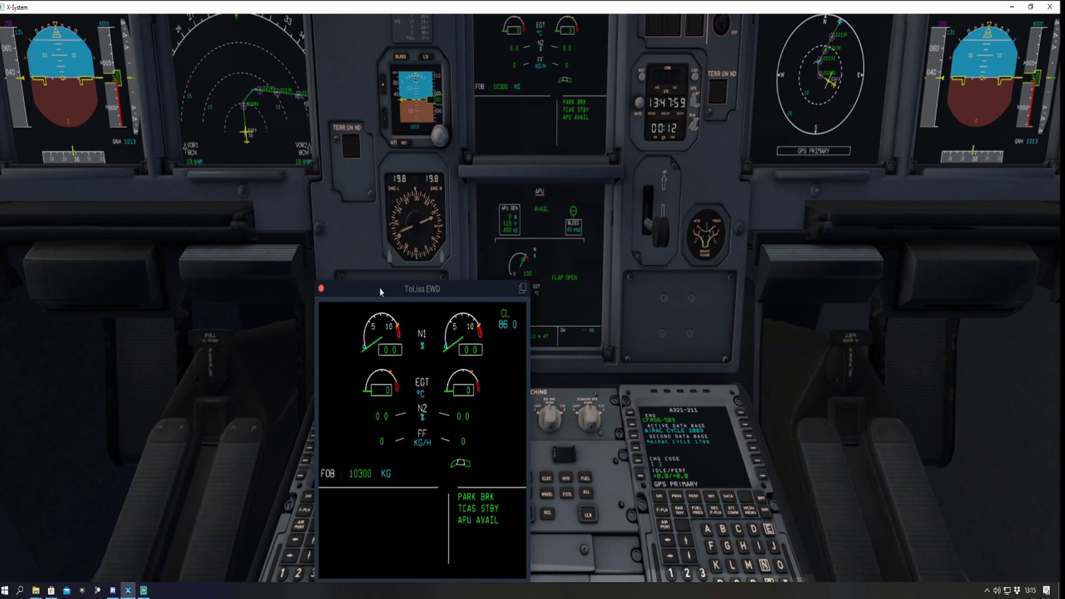
# - Start engine 1 with its master switch and APU bleed on, then clear the start fault
pyautogui.moveTo(380, 292); pyautogui.dragTo(192, 168)
pyautogui.press('KP_2')
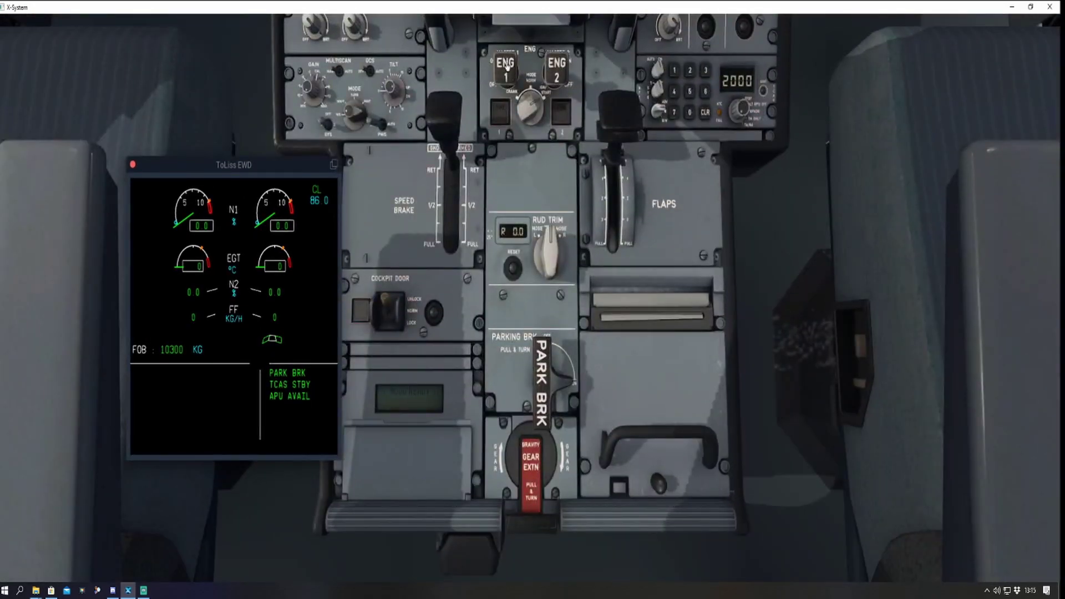
pyautogui.moveTo(506, 67); pyautogui.dragTo(511, 38)
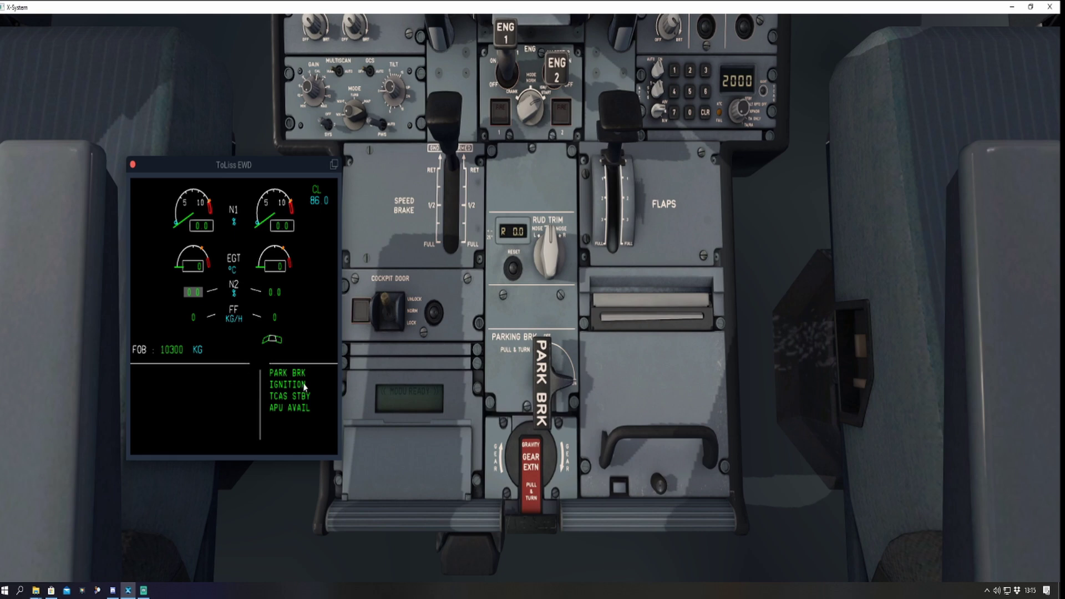
pyautogui.press('KP_8')
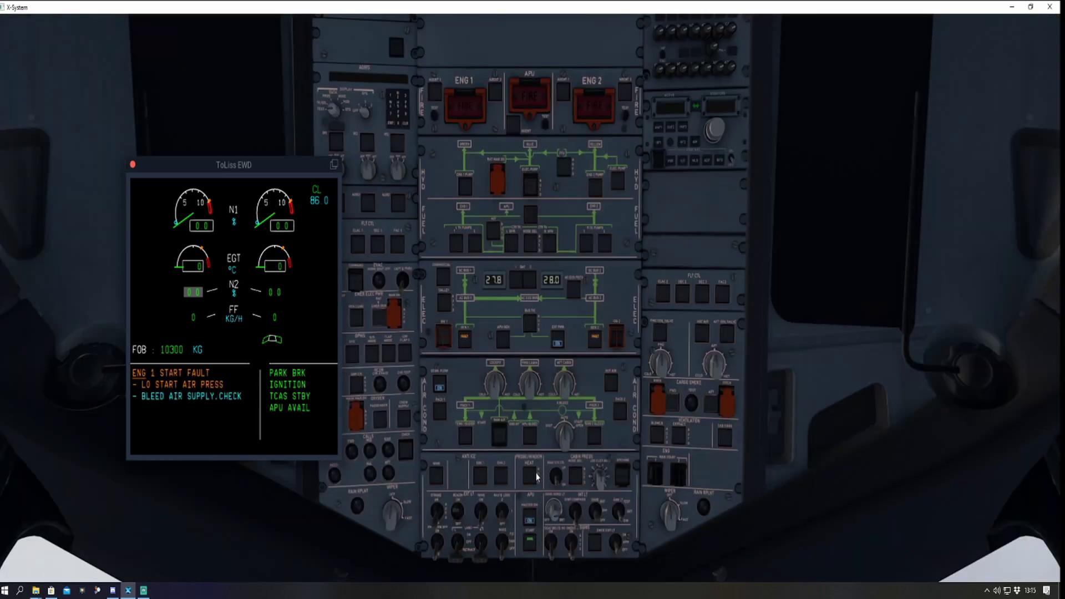
pyautogui.click(532, 440)
pyautogui.press('KP_2')
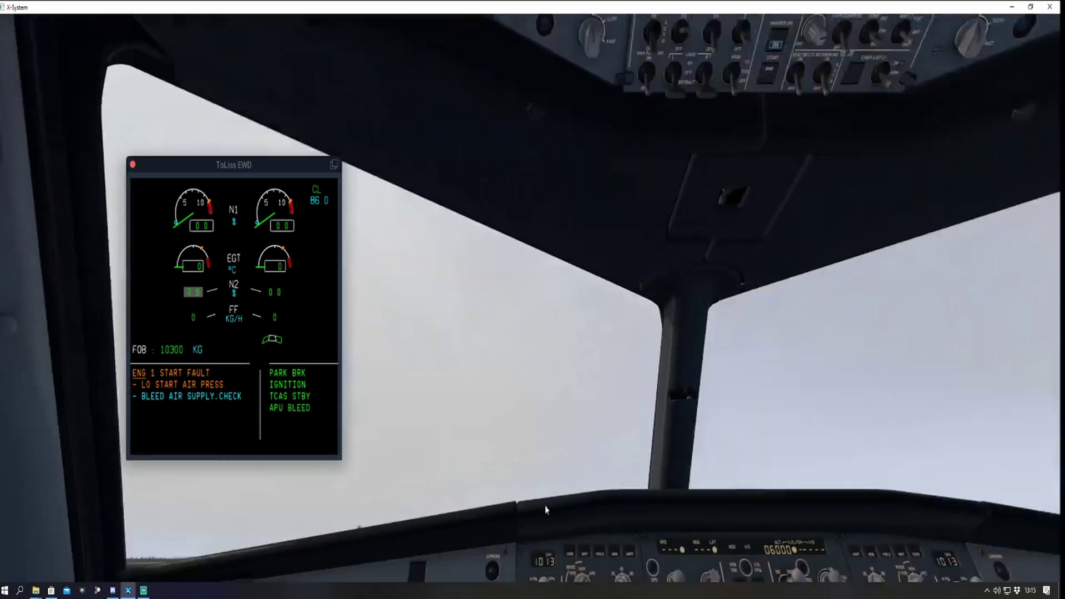
pyautogui.press('KP_8')
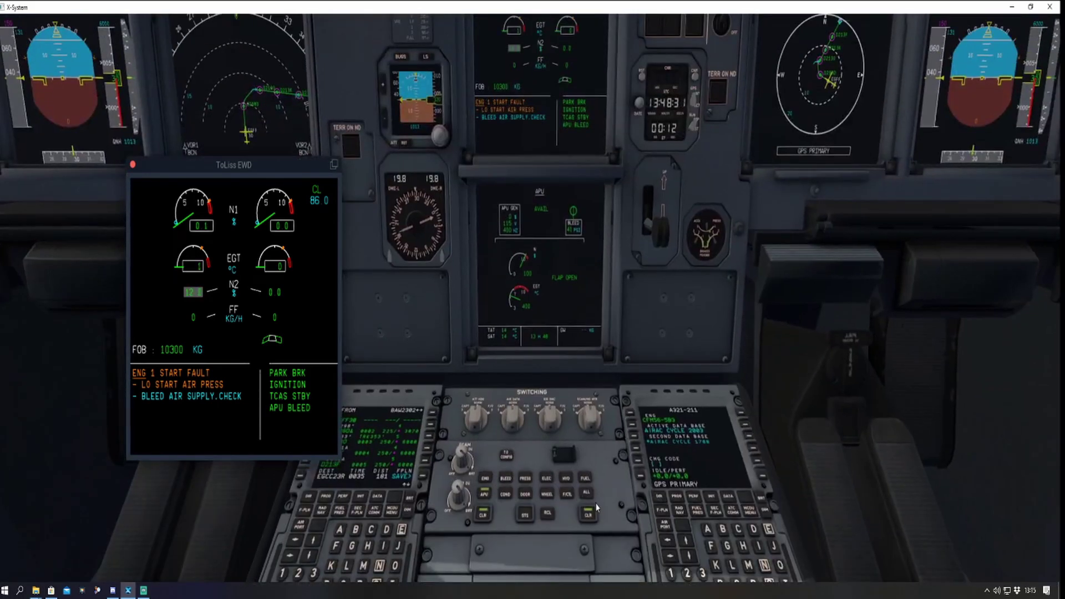
pyautogui.click(589, 515)
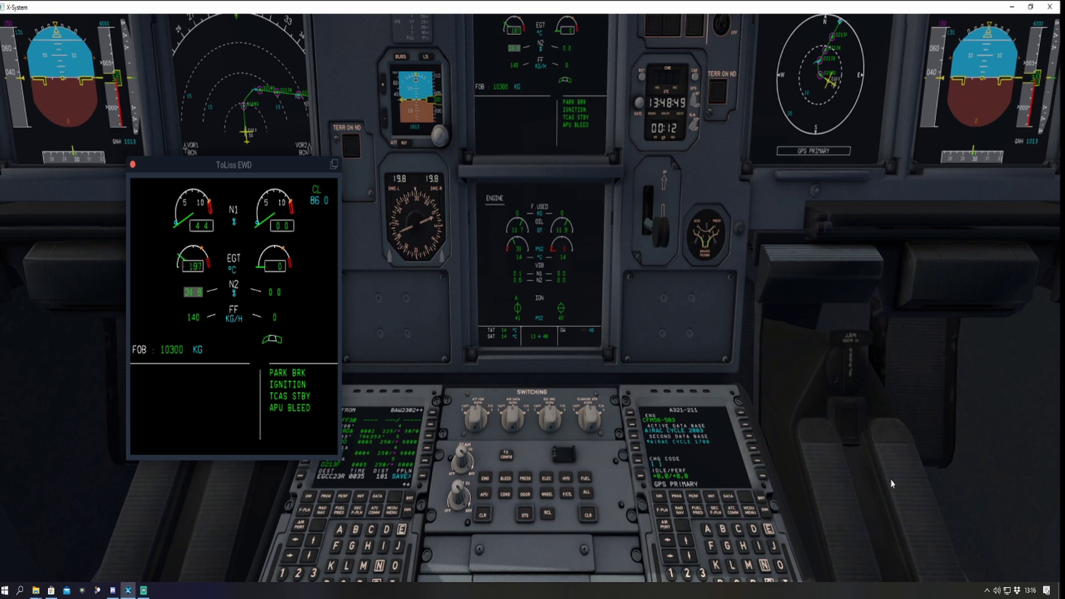
pyautogui.press('Down')
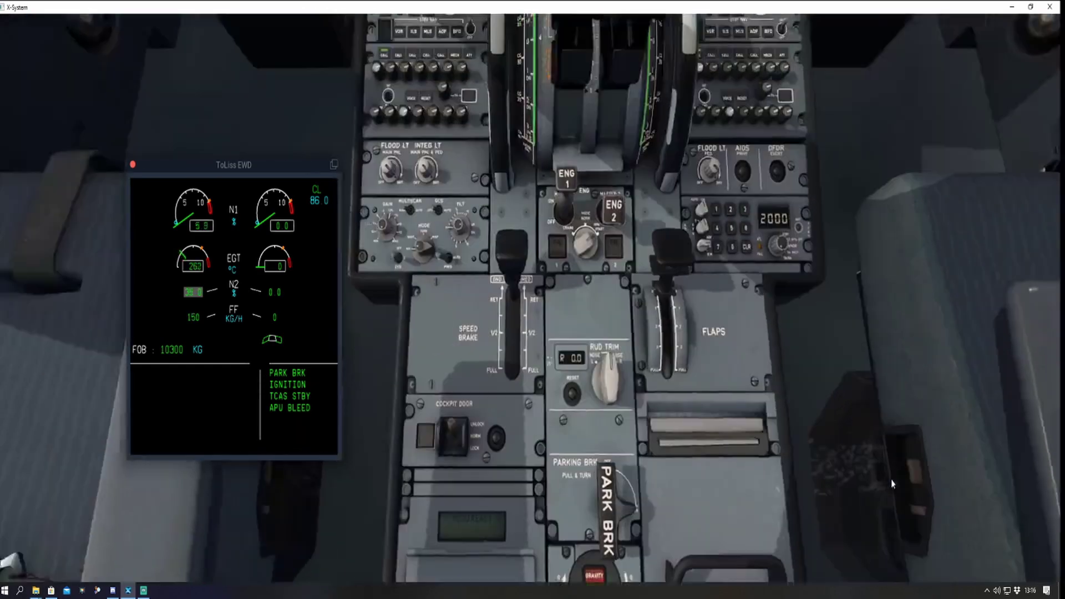
pyautogui.press('Up')
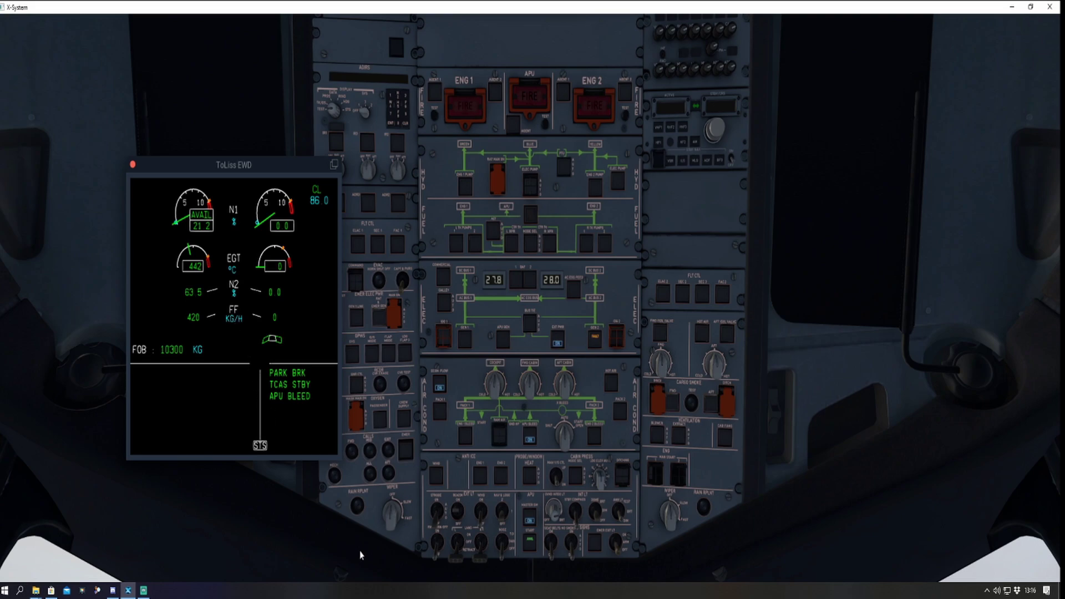
# - Turn the ENG 2 master on and let engine 2 stabilise at 21.3 N1, 63.4 N2
pyautogui.press('Down')
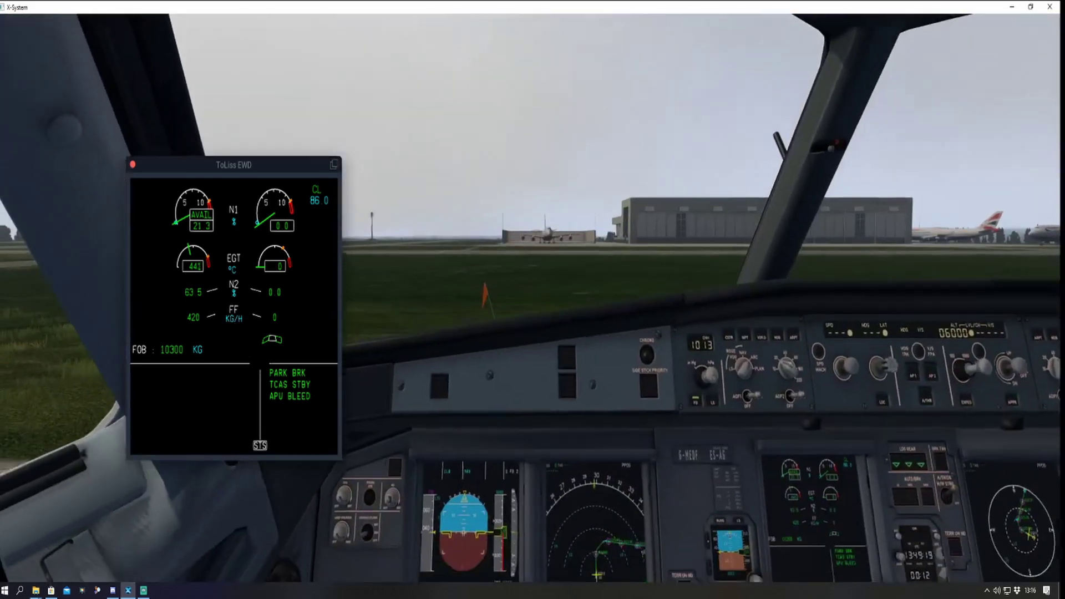
pyautogui.press('Down')
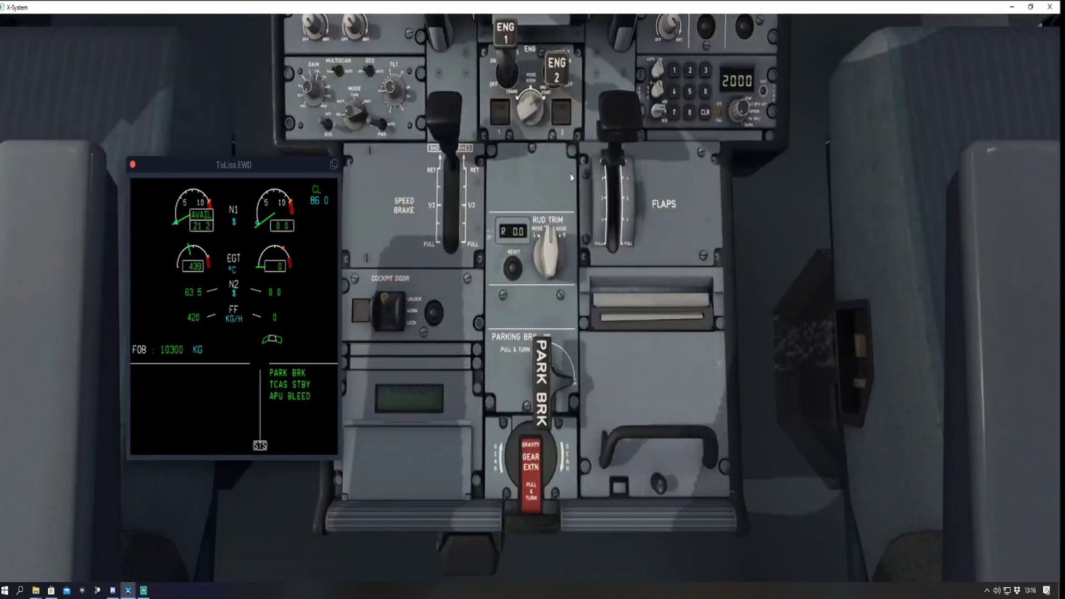
pyautogui.click(556, 72)
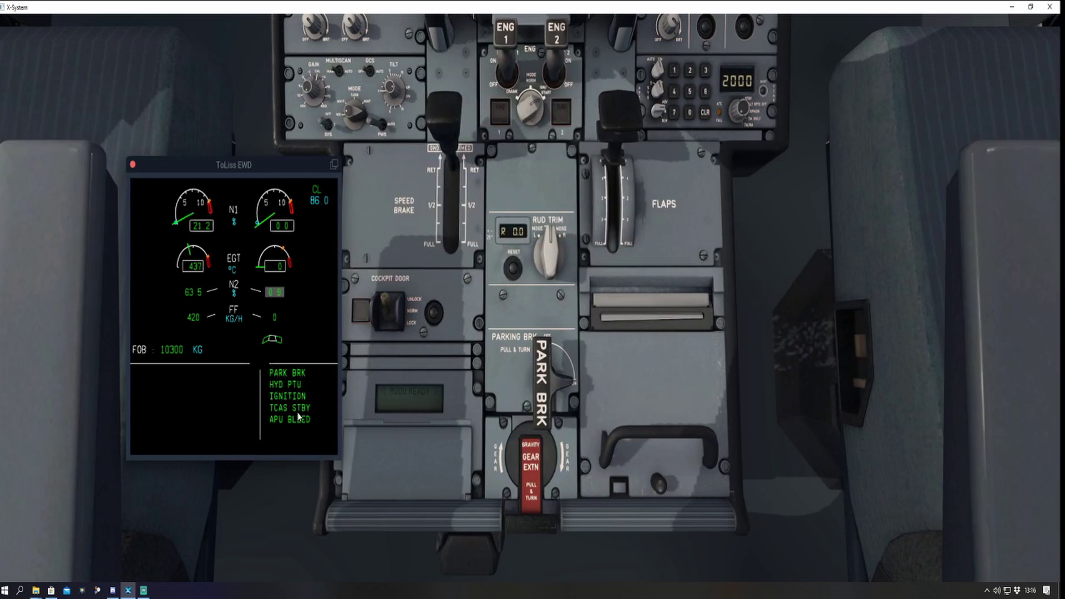
pyautogui.press('Up')
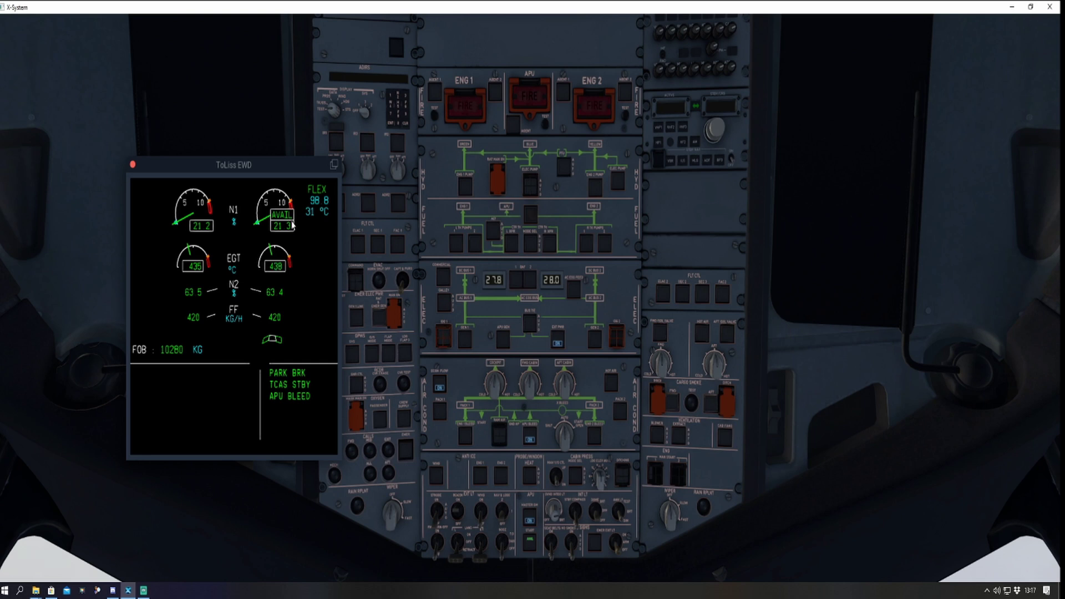
pyautogui.moveTo(581, 478); pyautogui.dragTo(593, 369)
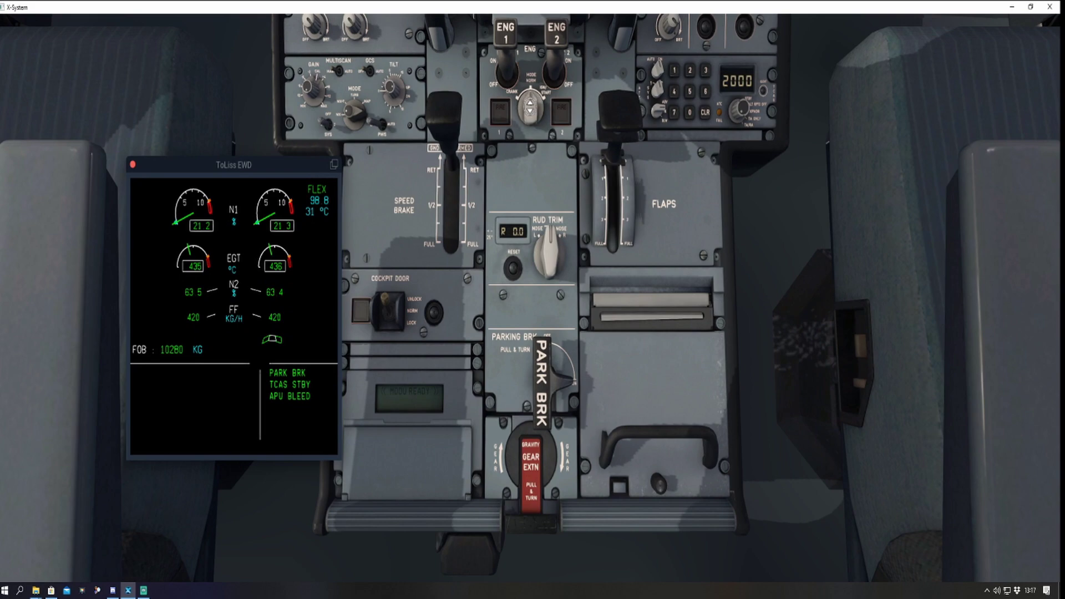
# - Check the pedestal and thrust levers, then return to the straight-ahead cockpit view
pyautogui.moveTo(598, 277); pyautogui.dragTo(625, 300)
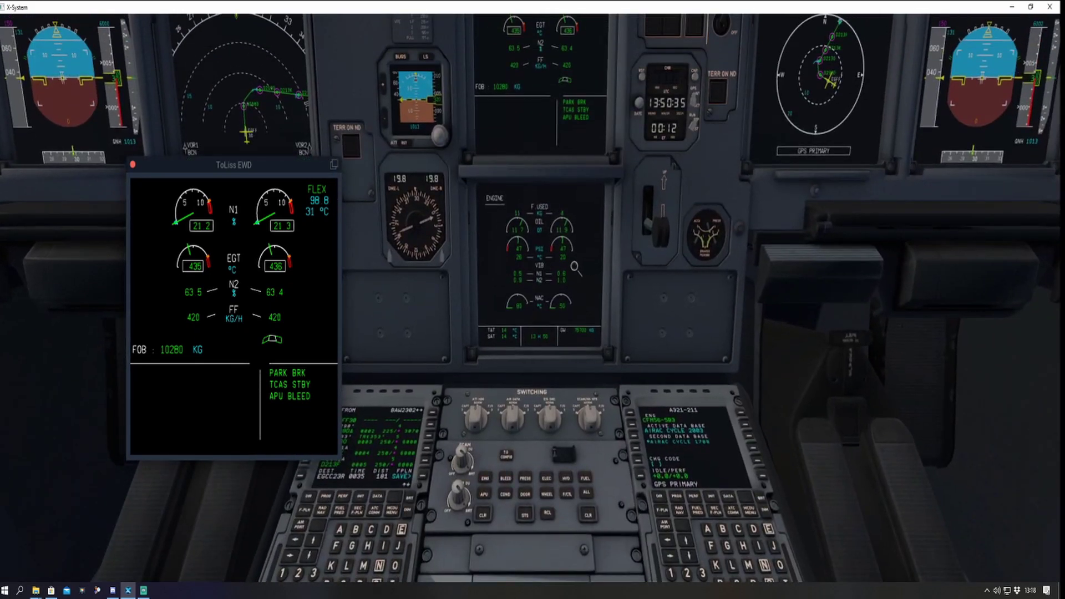
pyautogui.press('KP_2')
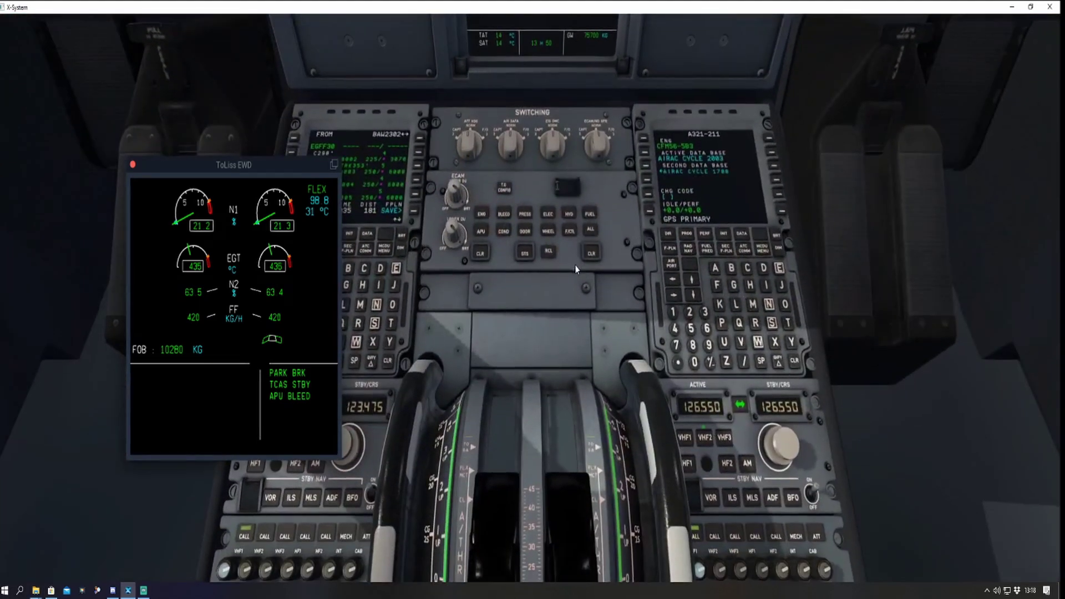
pyautogui.press('KP_2')
pyautogui.press('KP_8')
pyautogui.hotkey('shift', '1')
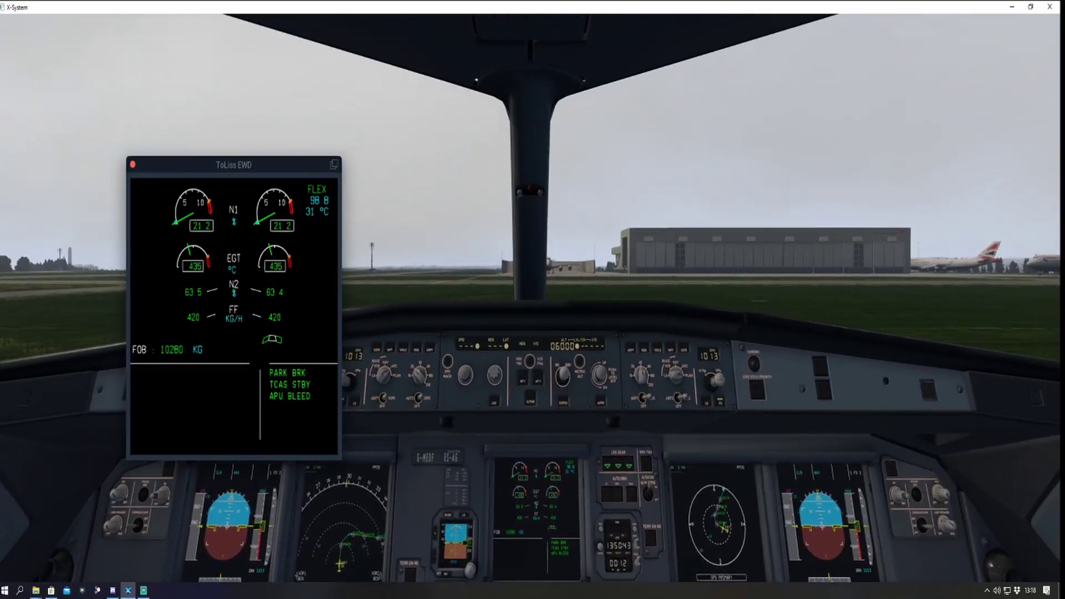